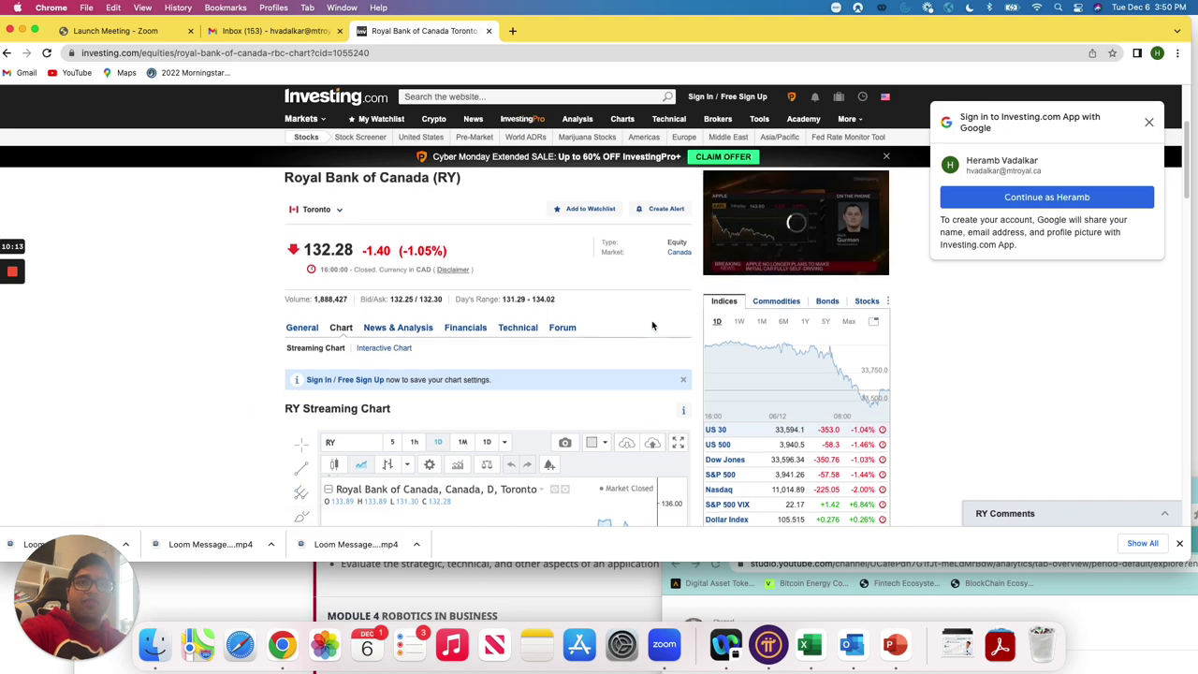
# Expand the RY chart to full screen and redraw it as Heikin Ashi candles.
pyautogui.click(678, 431)
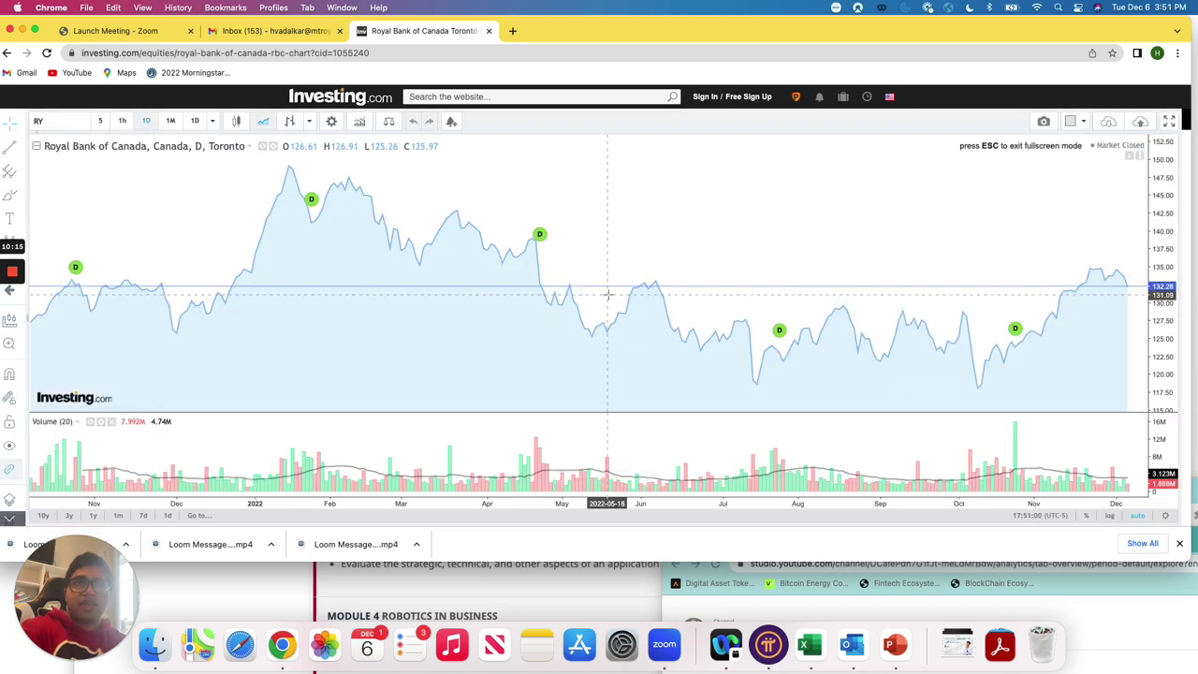
pyautogui.scroll(-6, 609, 294)
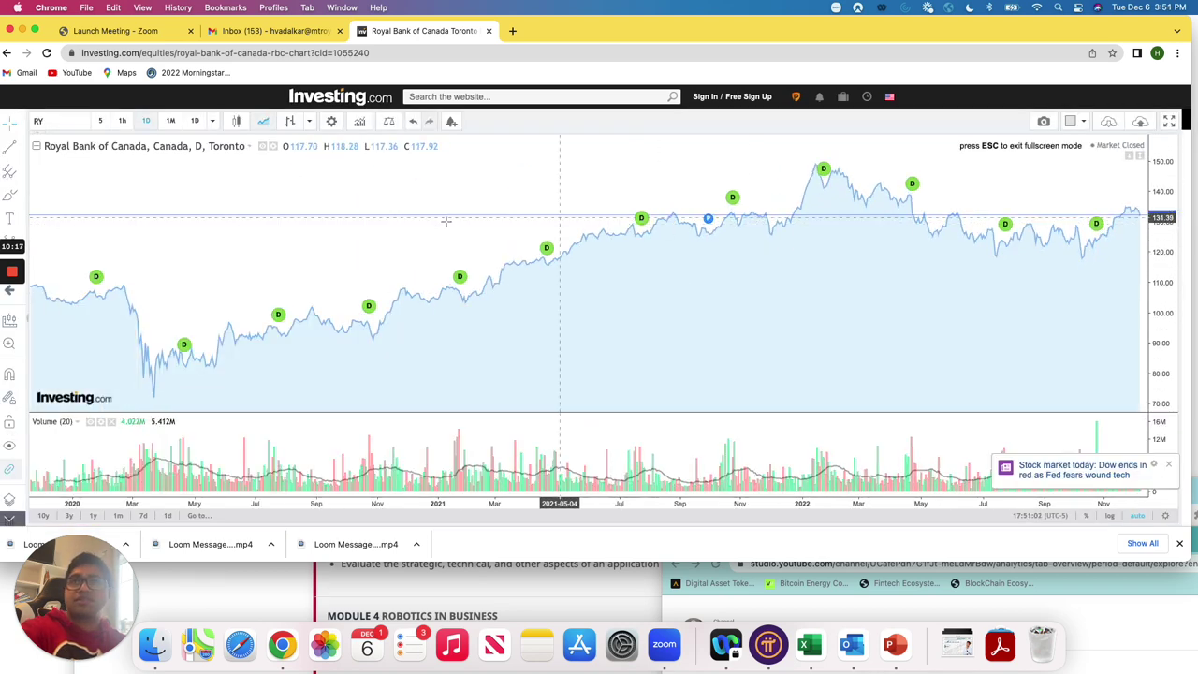
pyautogui.click(239, 122)
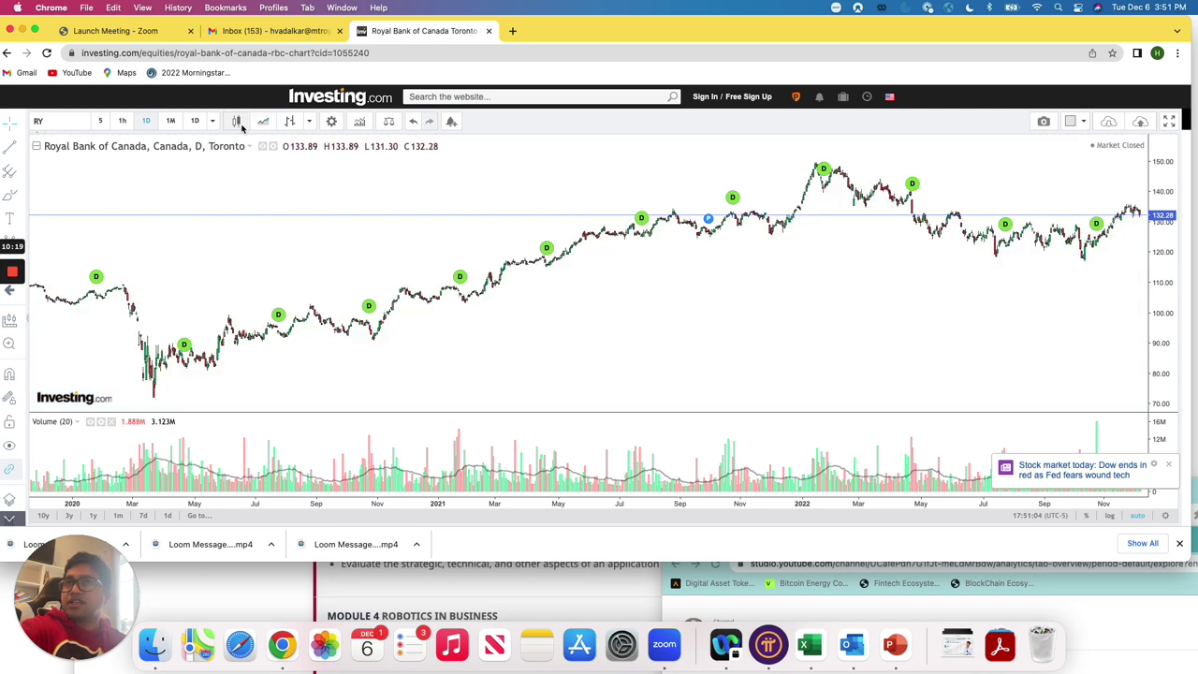
pyautogui.click(311, 123)
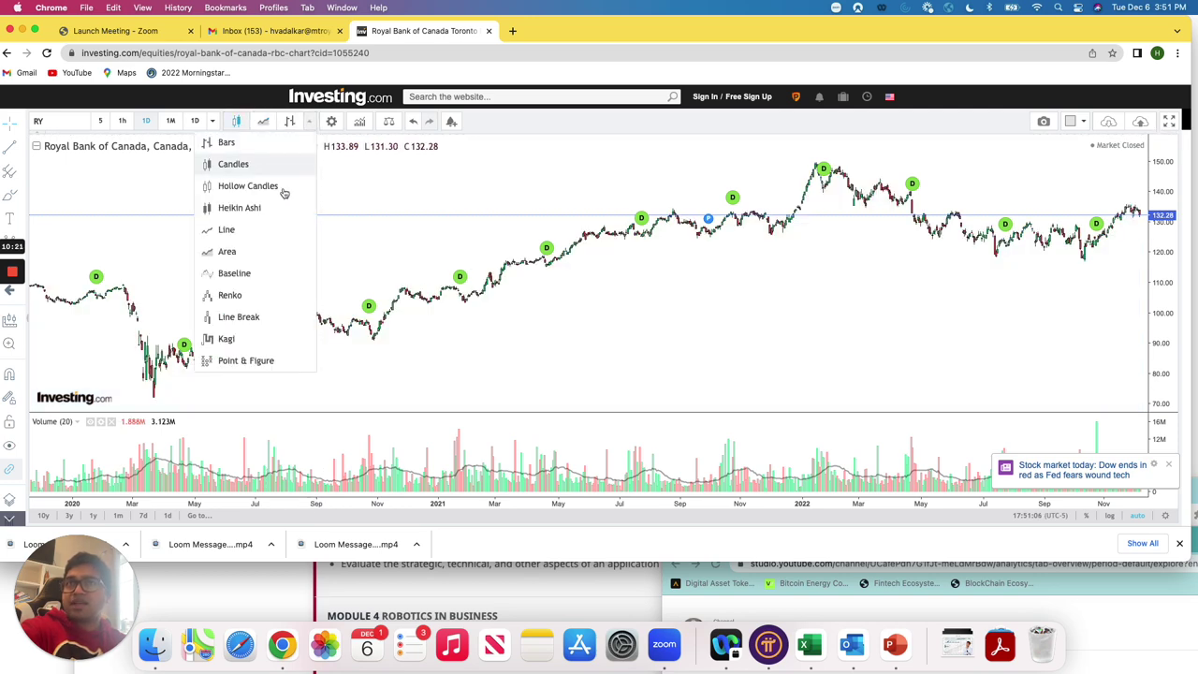
pyautogui.click(257, 207)
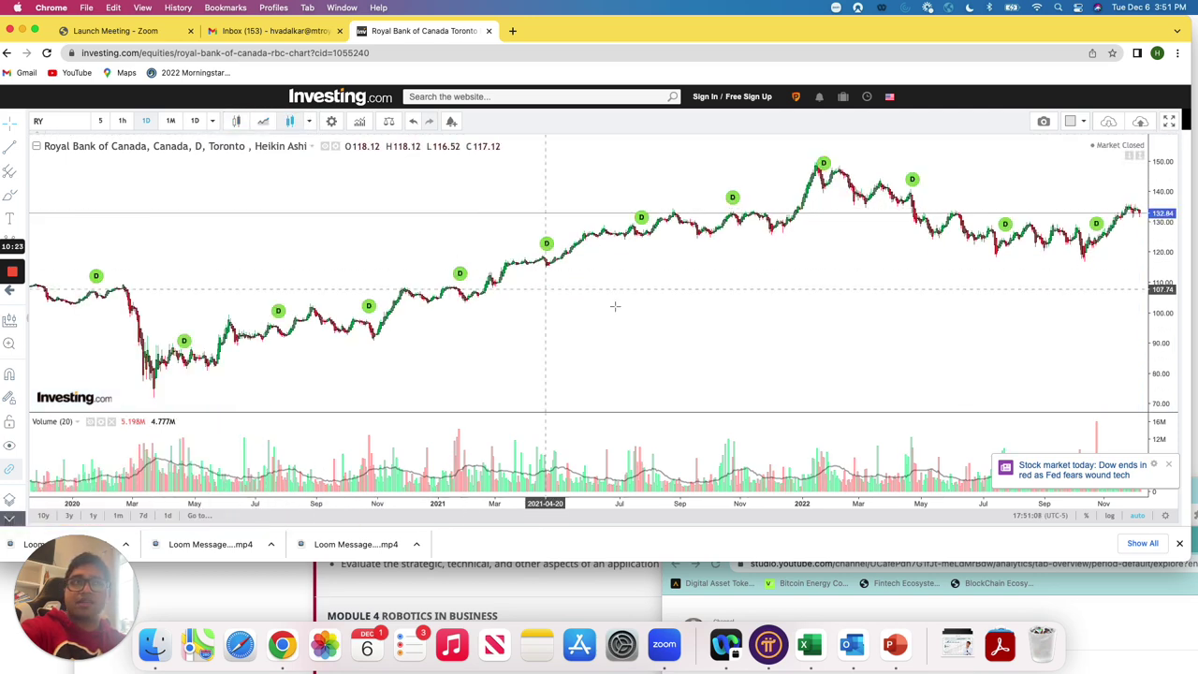
pyautogui.scroll(2, 581, 302)
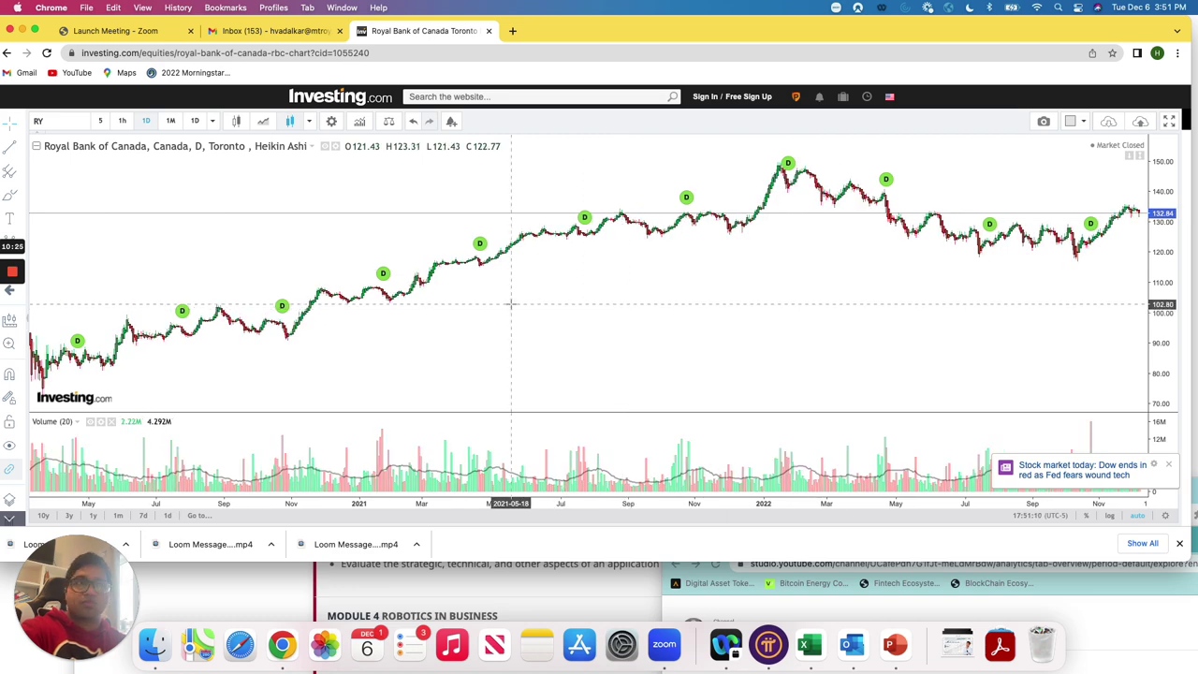
pyautogui.scroll(-3, 511, 303)
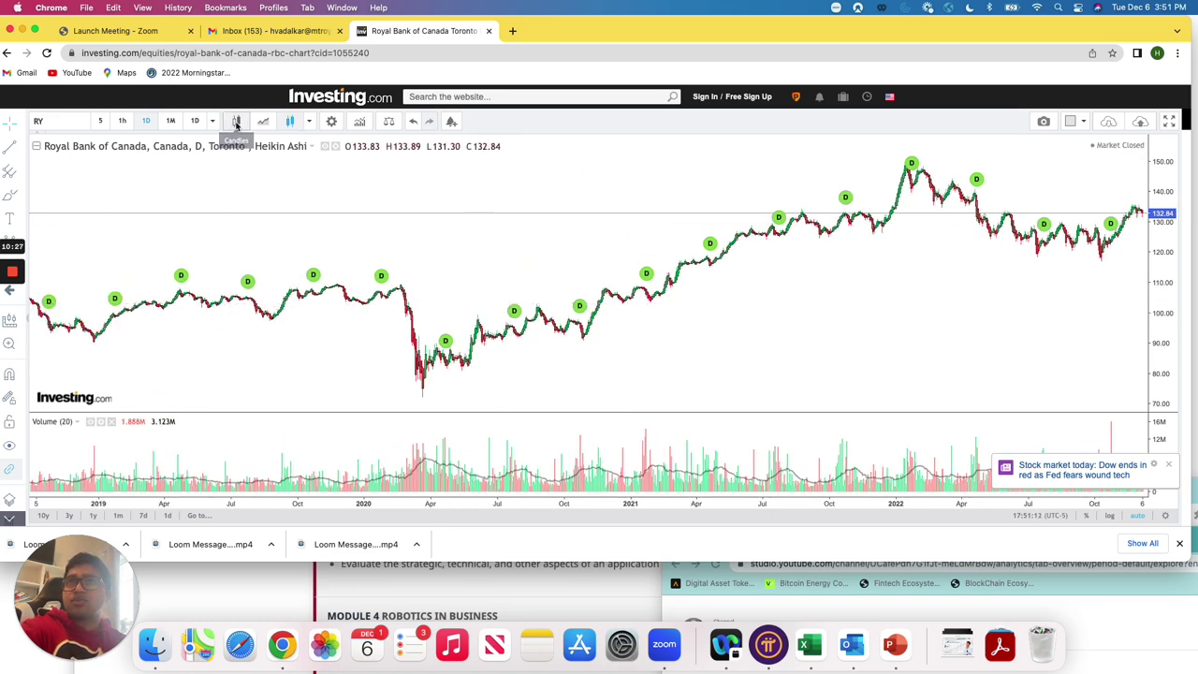
pyautogui.click(312, 122)
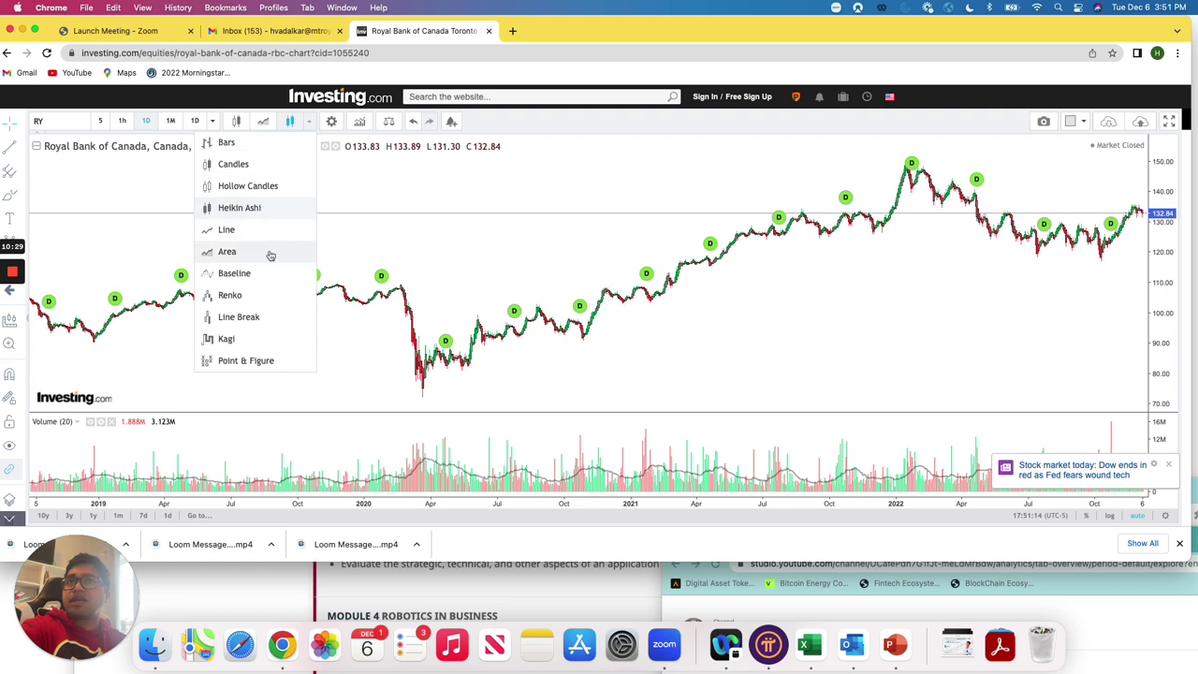
pyautogui.click(260, 209)
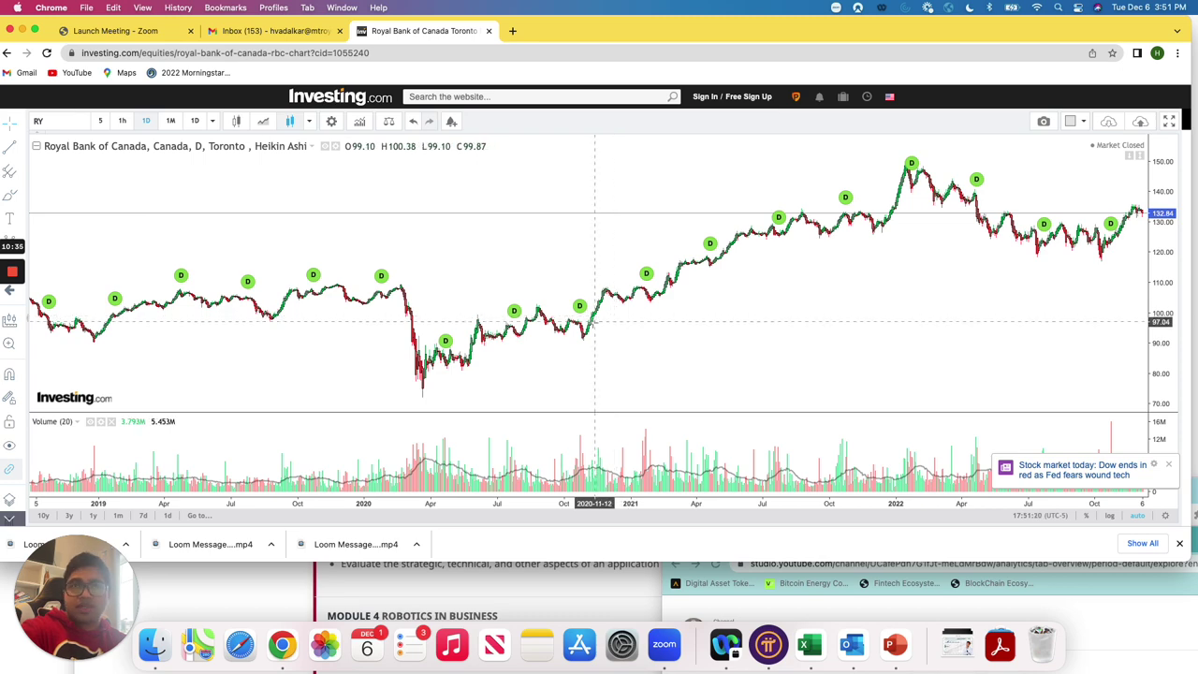
# Zoom the RY Heikin Ashi chart to March–December 2022, showing the 117.67 October low.
pyautogui.scroll(-2, 585, 328)
pyautogui.scroll(-2, 585, 328)
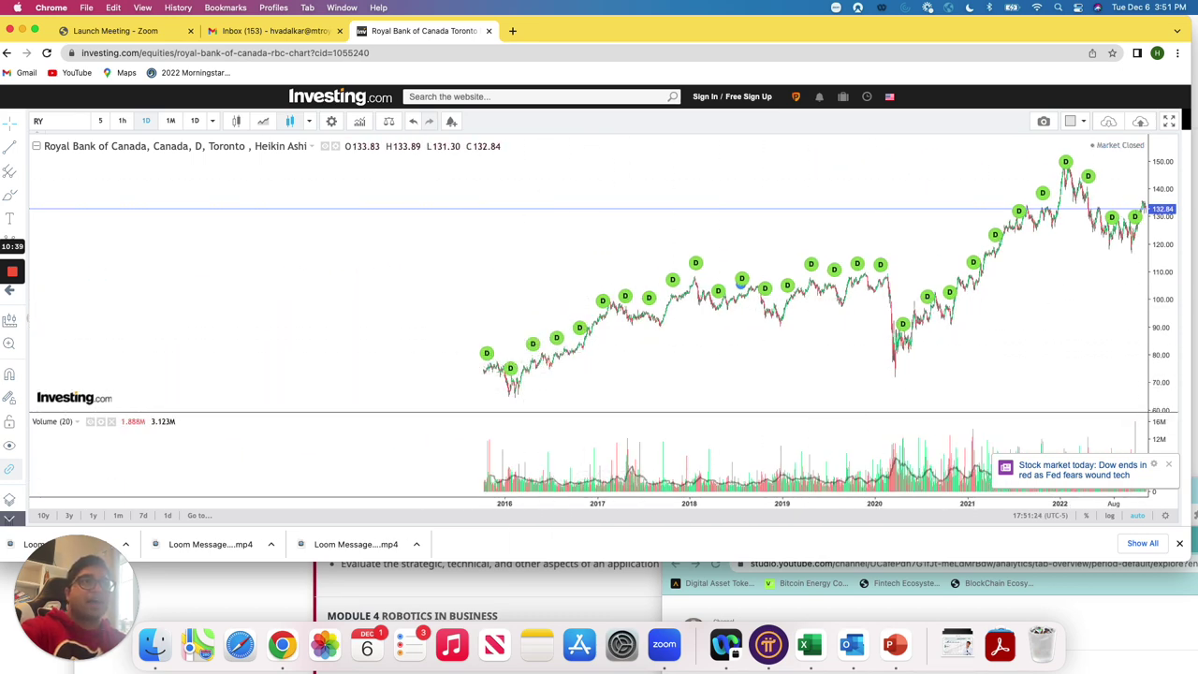
pyautogui.scroll(2, 920, 314)
pyautogui.scroll(3, 921, 315)
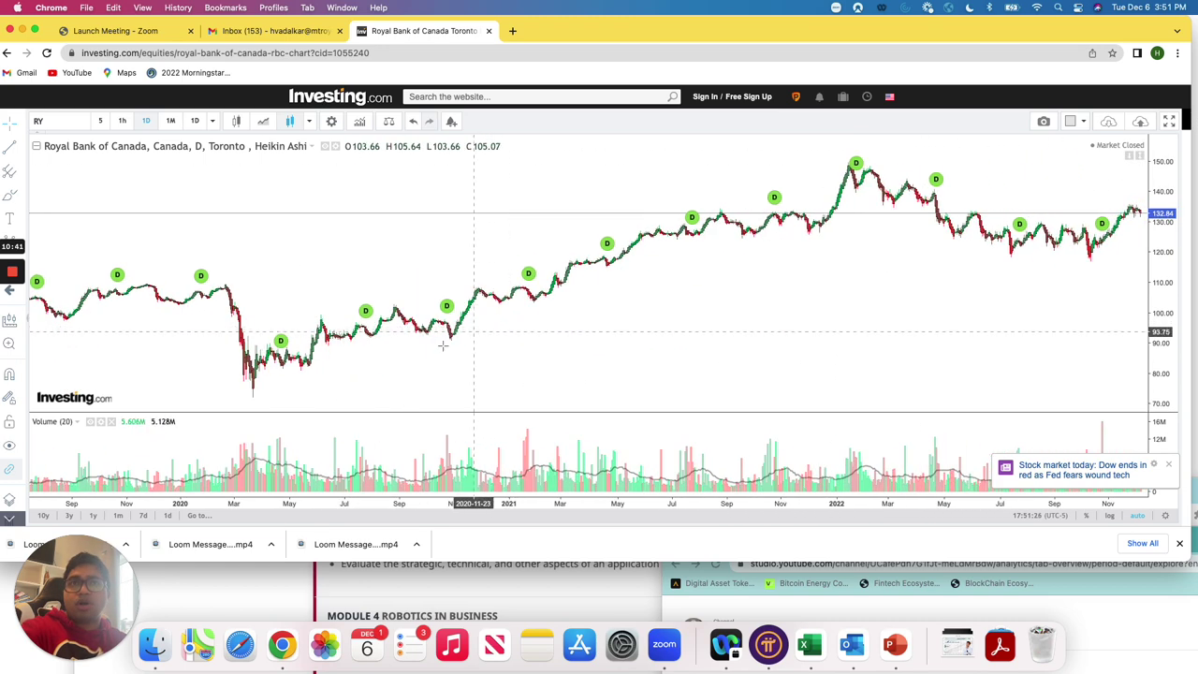
pyautogui.scroll(-1, 265, 397)
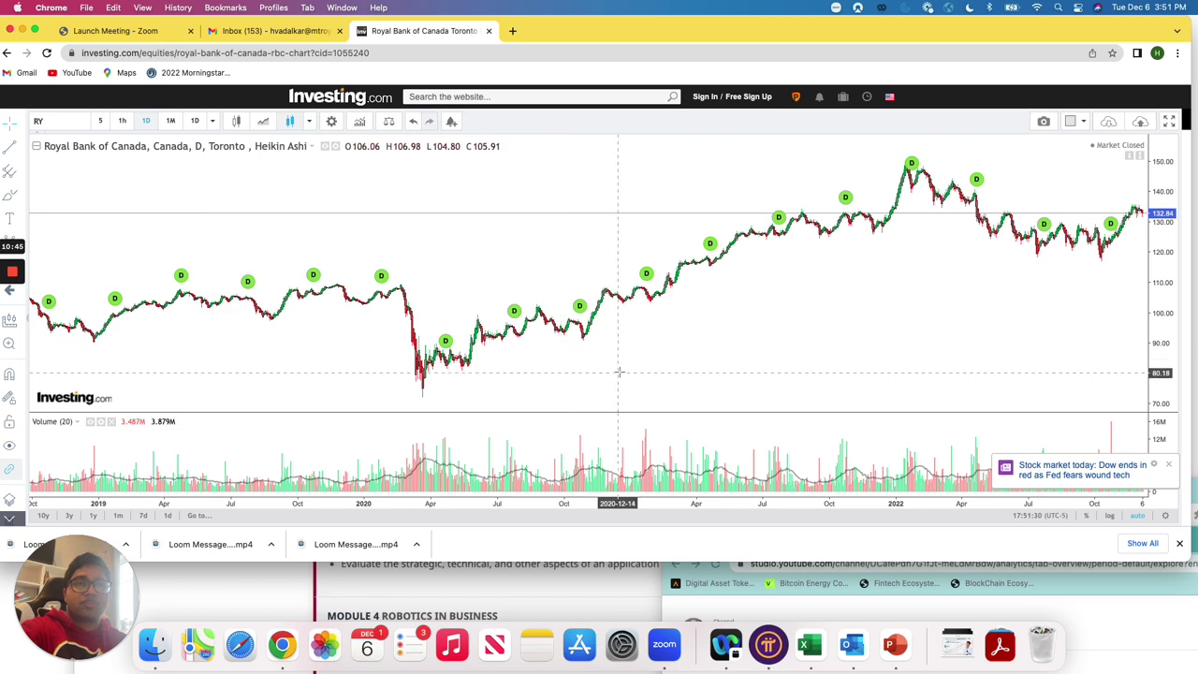
pyautogui.scroll(5, 702, 367)
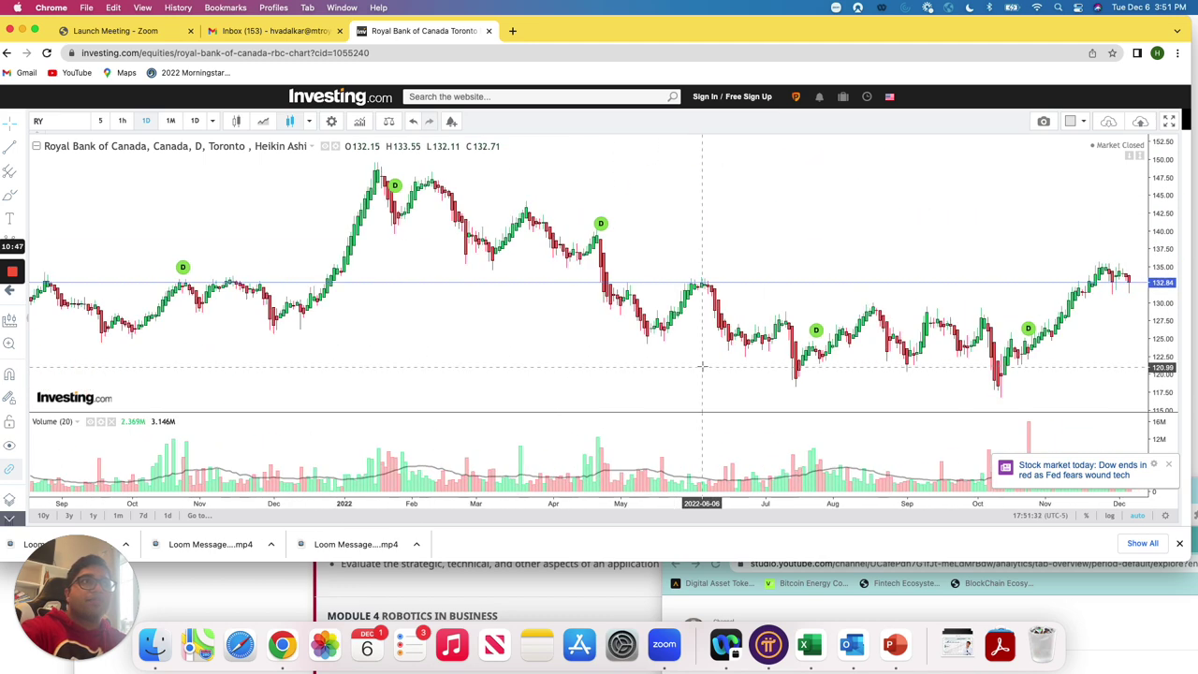
pyautogui.scroll(1, 702, 367)
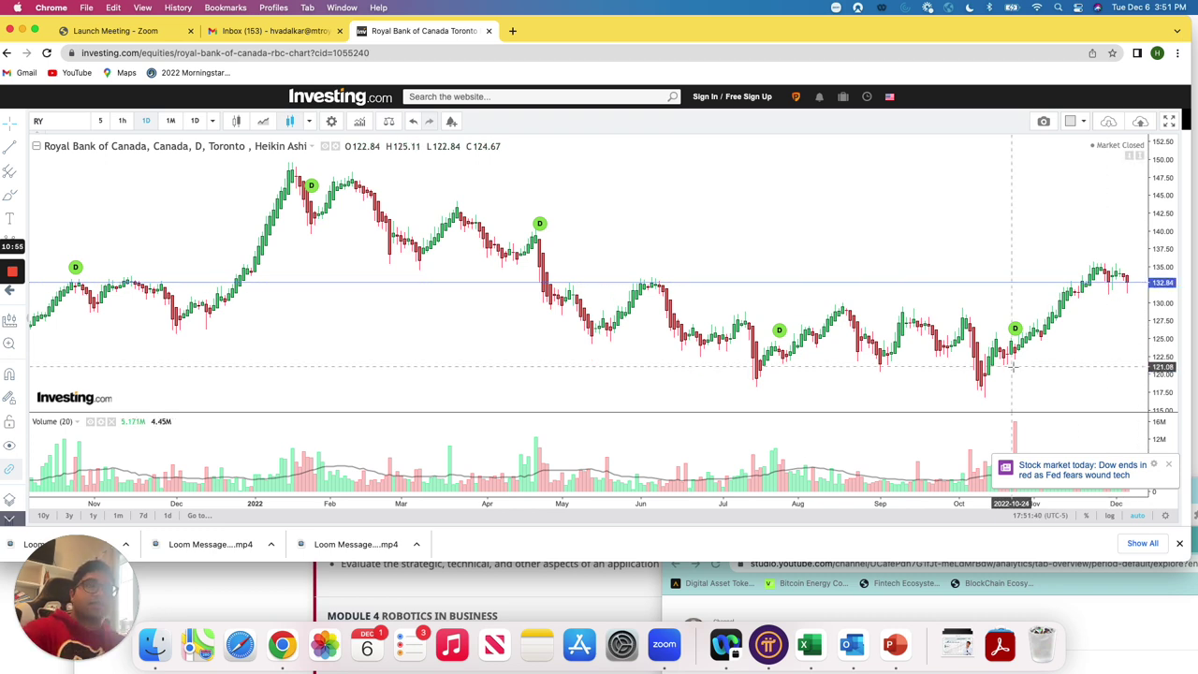
pyautogui.scroll(-1, 996, 363)
pyautogui.scroll(1, 996, 363)
pyautogui.scroll(-1, 971, 363)
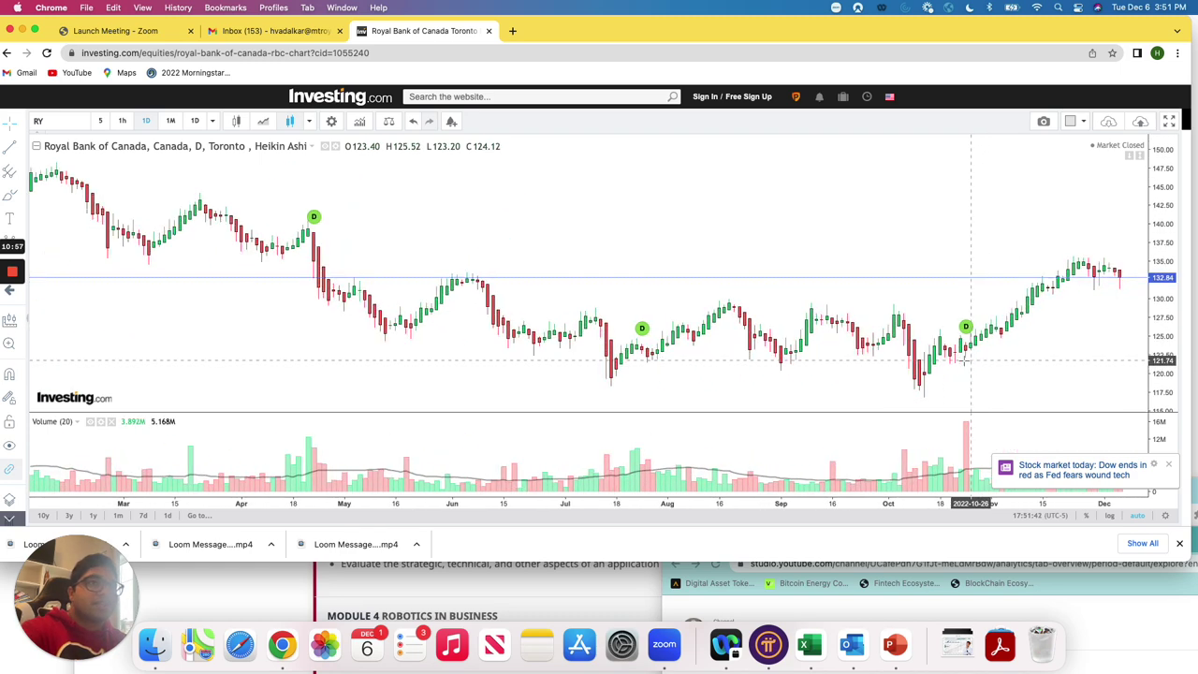
pyautogui.scroll(2, 948, 361)
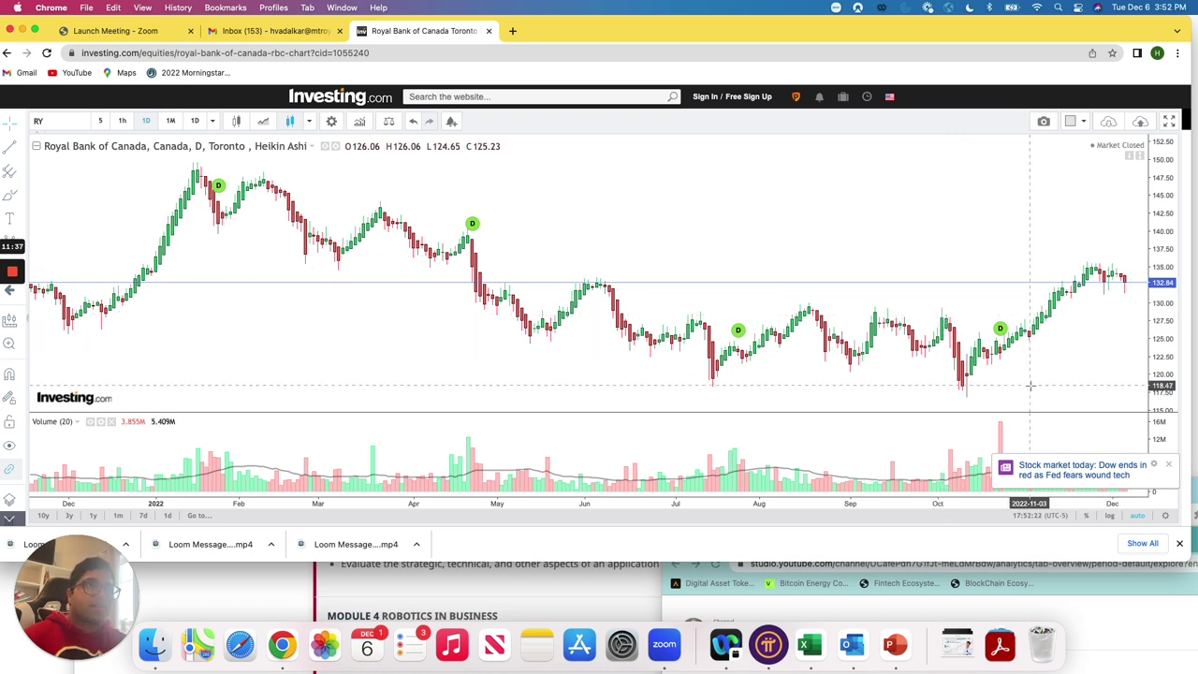
pyautogui.scroll(2, 1030, 386)
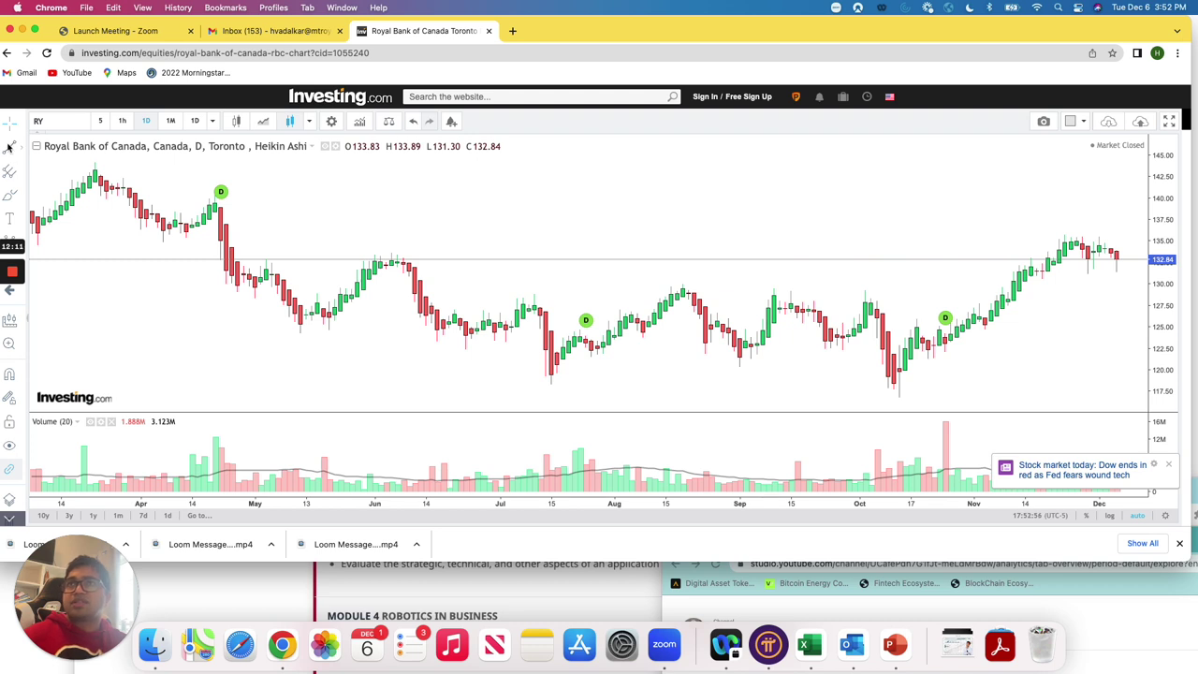
# Draw horizontal support lines at about 118.33 and 117.75 along the July and October lows.
pyautogui.click(22, 150)
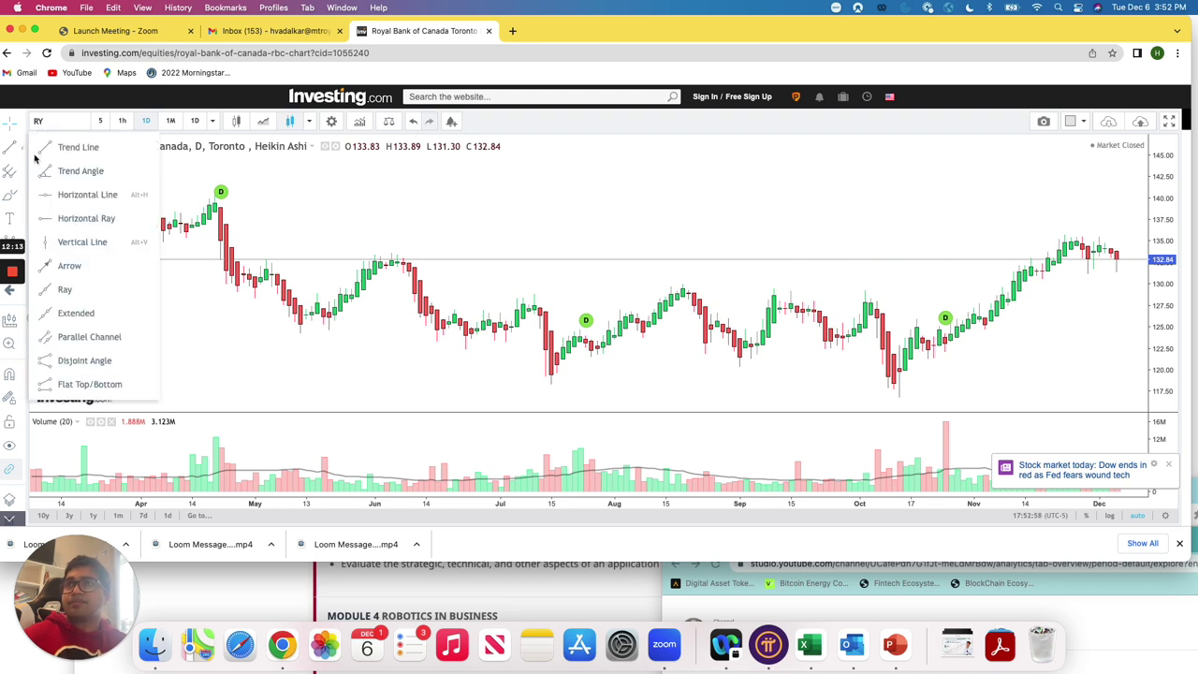
pyautogui.click(105, 196)
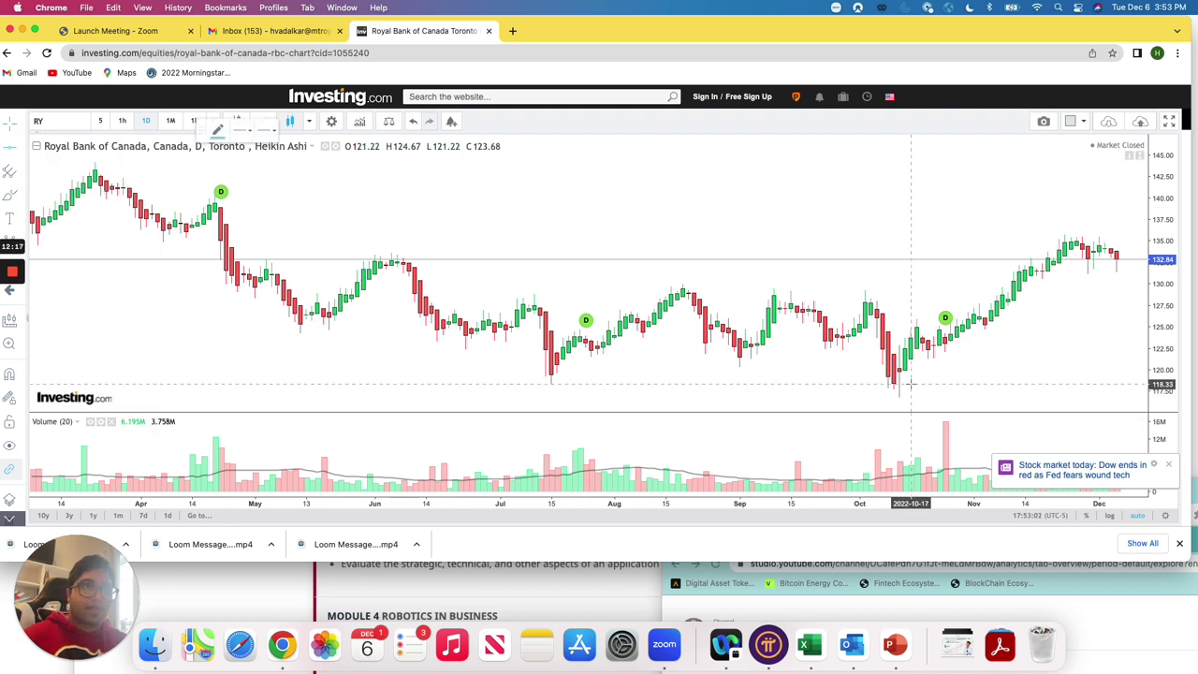
pyautogui.click(588, 384)
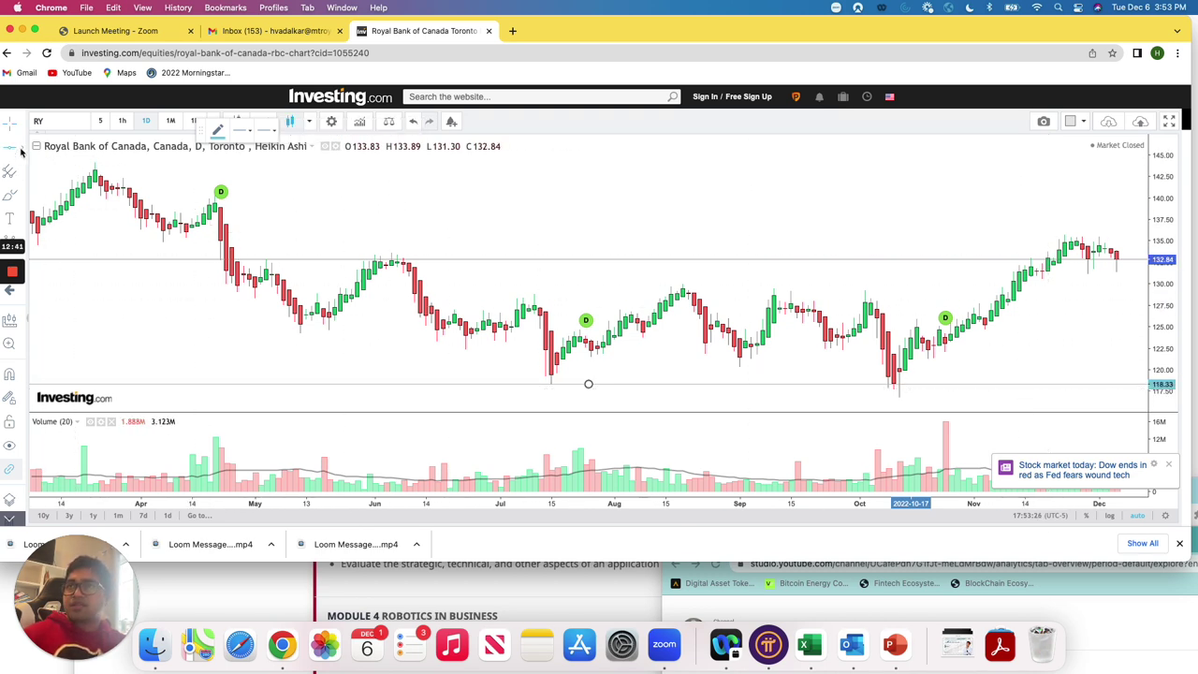
pyautogui.click(18, 150)
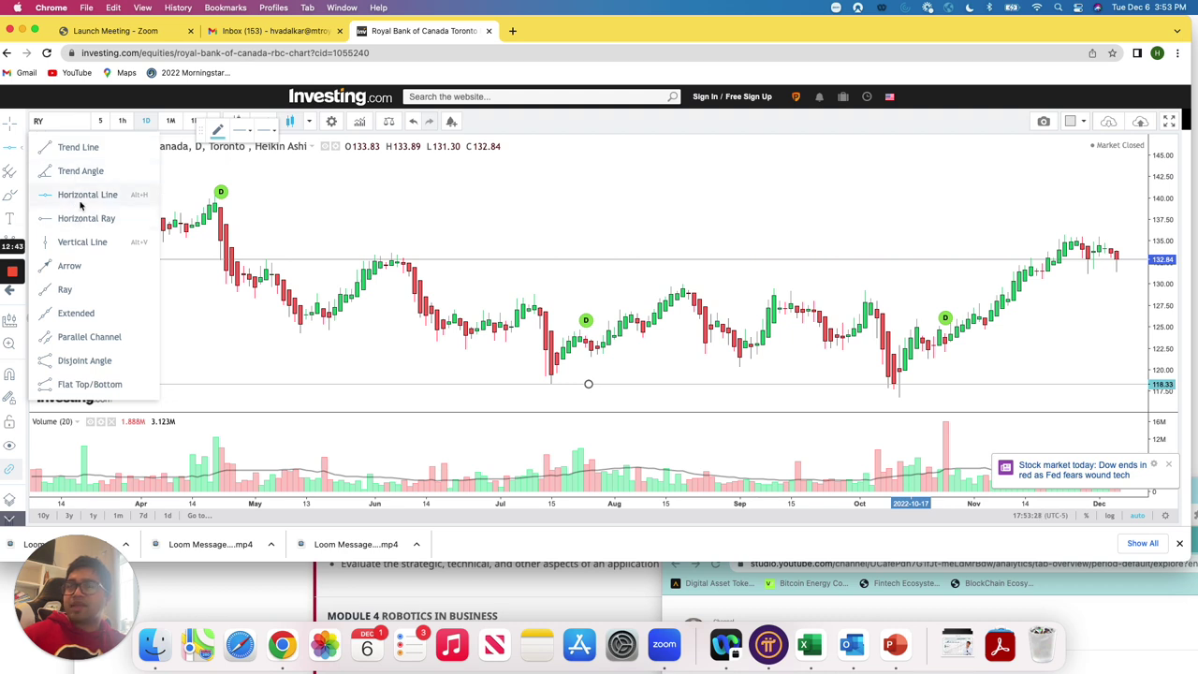
pyautogui.click(83, 195)
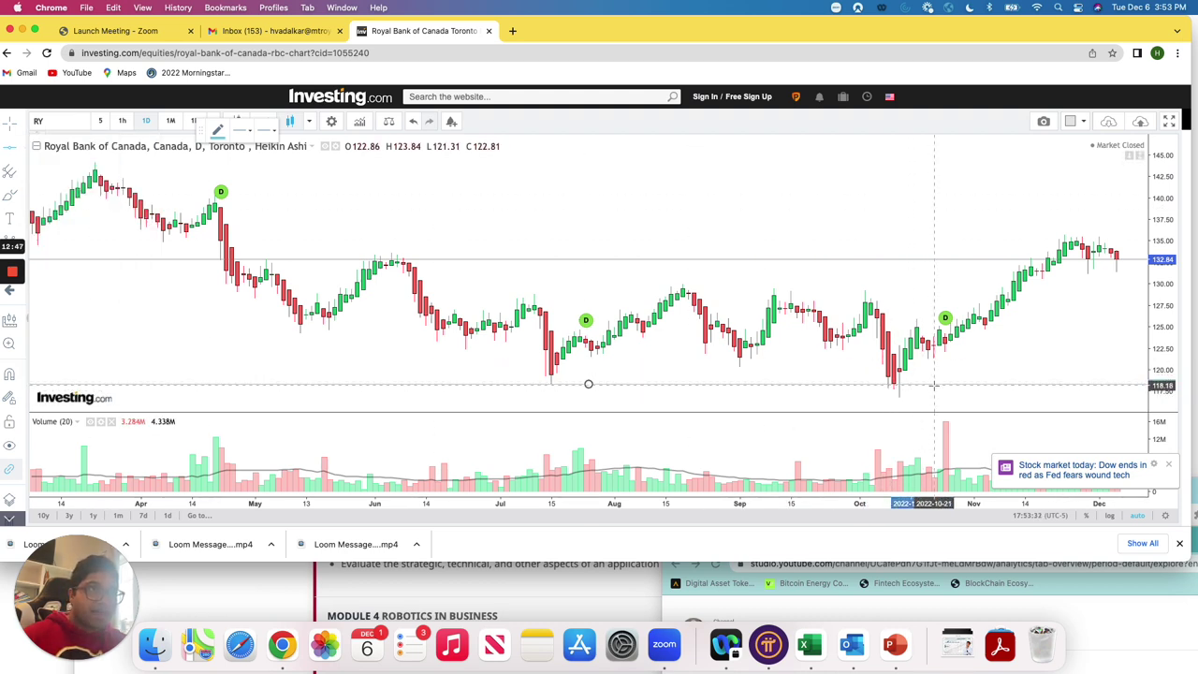
pyautogui.click(588, 385)
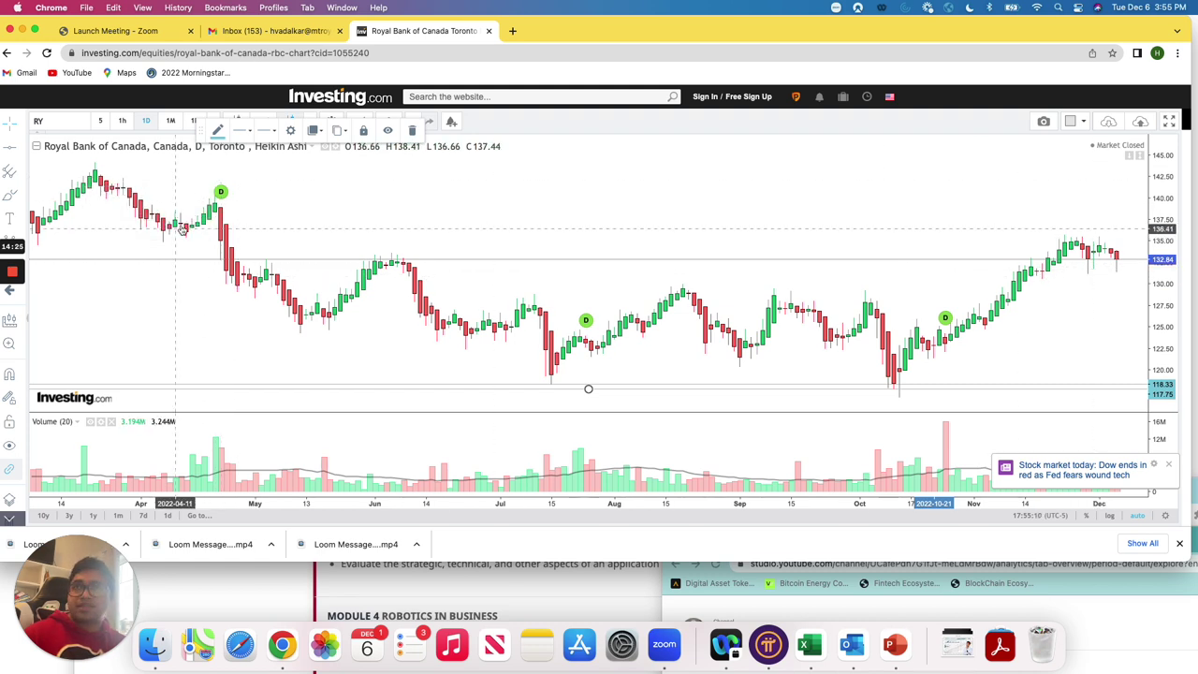
pyautogui.moveTo(172, 240)
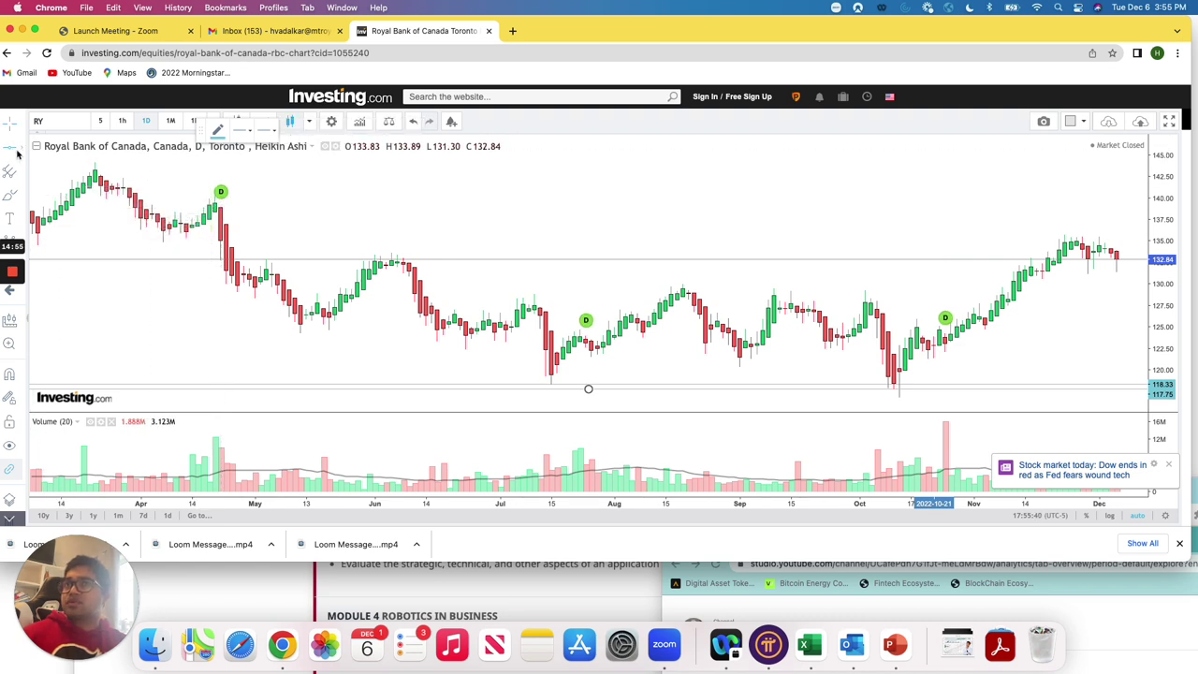
# Draw horizontal resistance lines at about 139.32 and 140.34 level with the April 2022 peak.
pyautogui.click(21, 149)
pyautogui.click(93, 194)
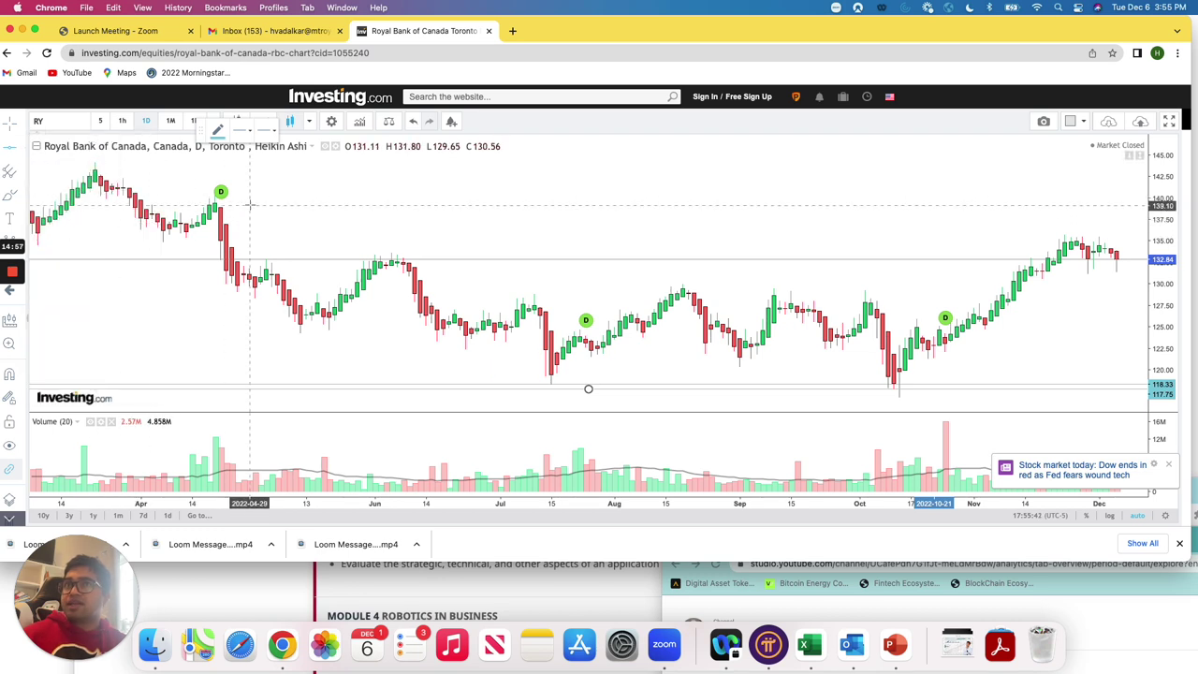
pyautogui.click(249, 202)
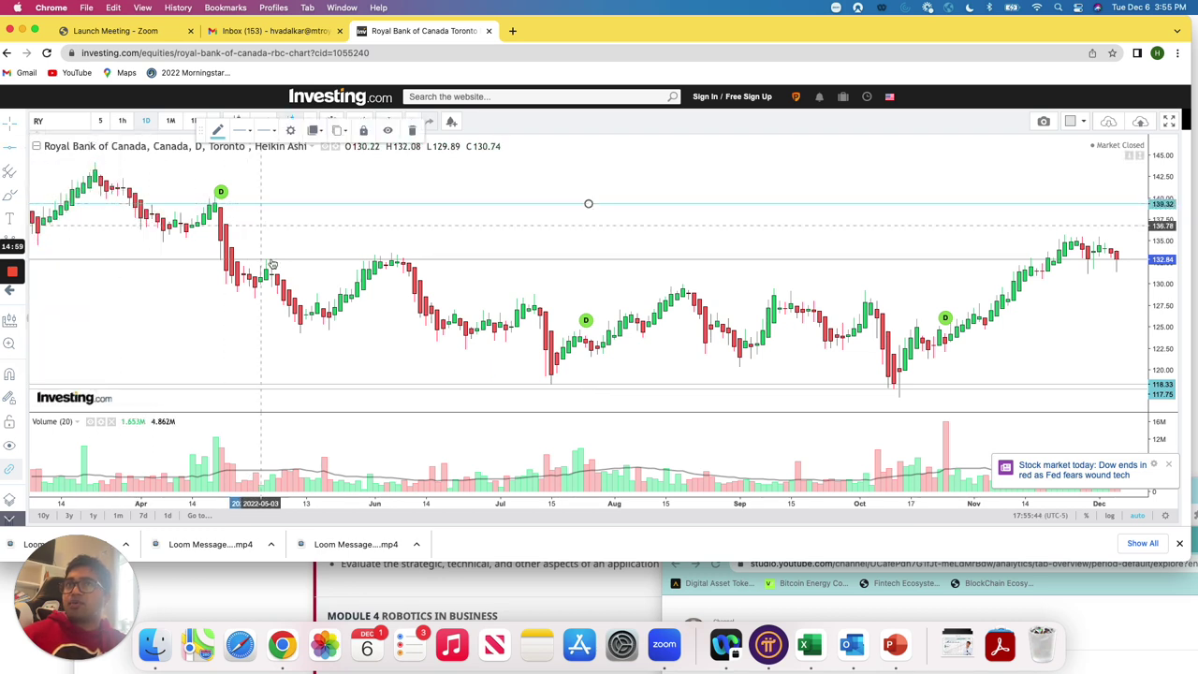
pyautogui.click(20, 150)
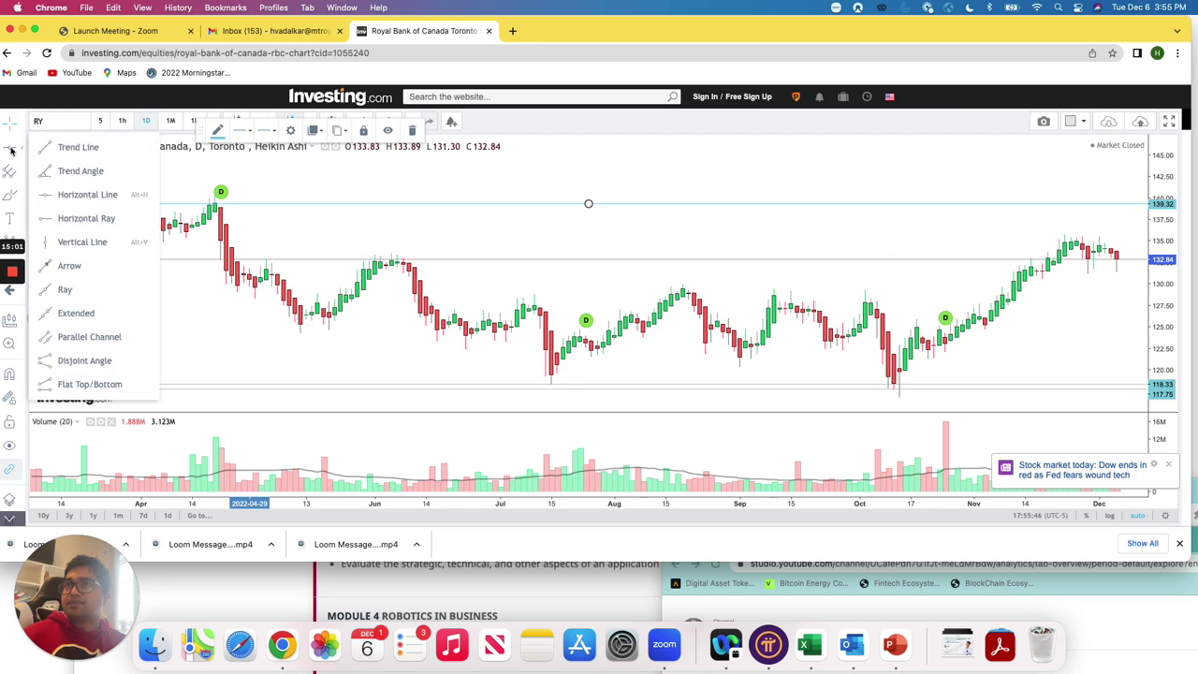
pyautogui.click(93, 193)
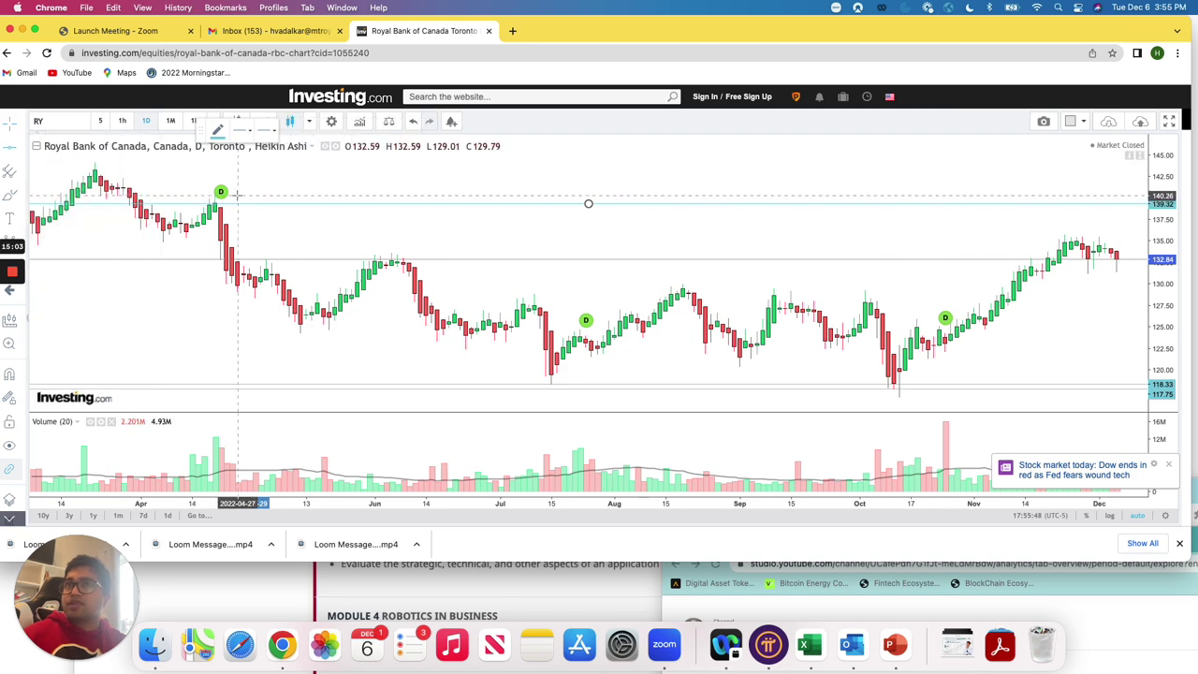
pyautogui.click(236, 195)
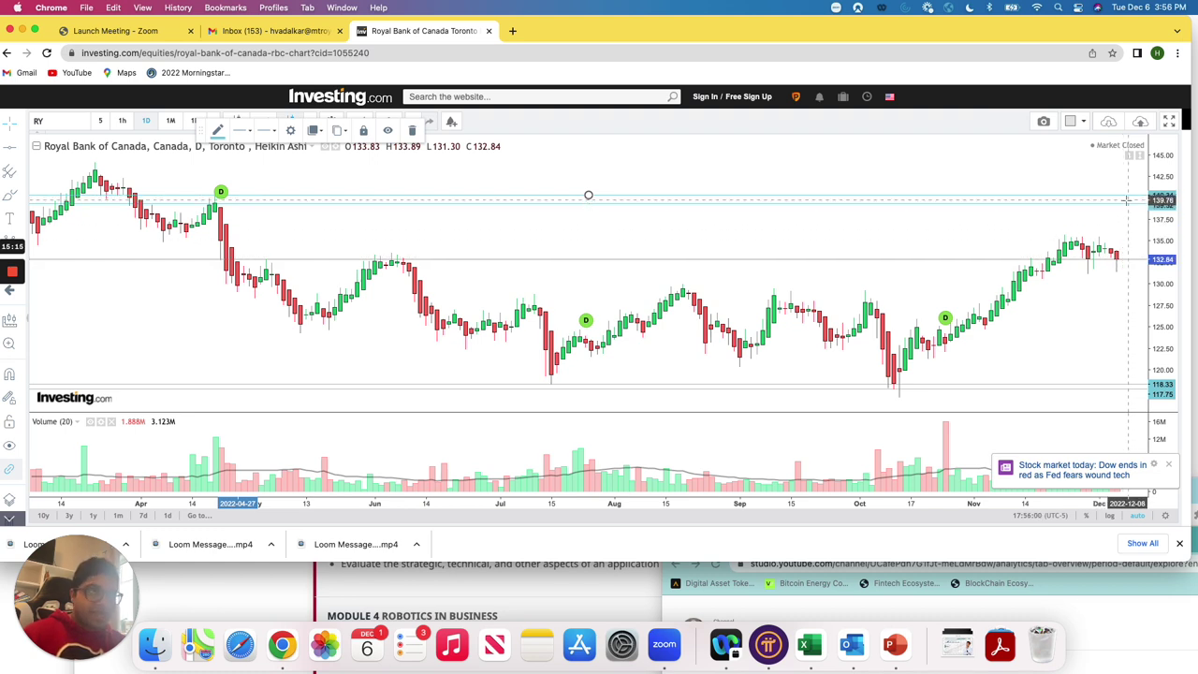
pyautogui.click(1129, 390)
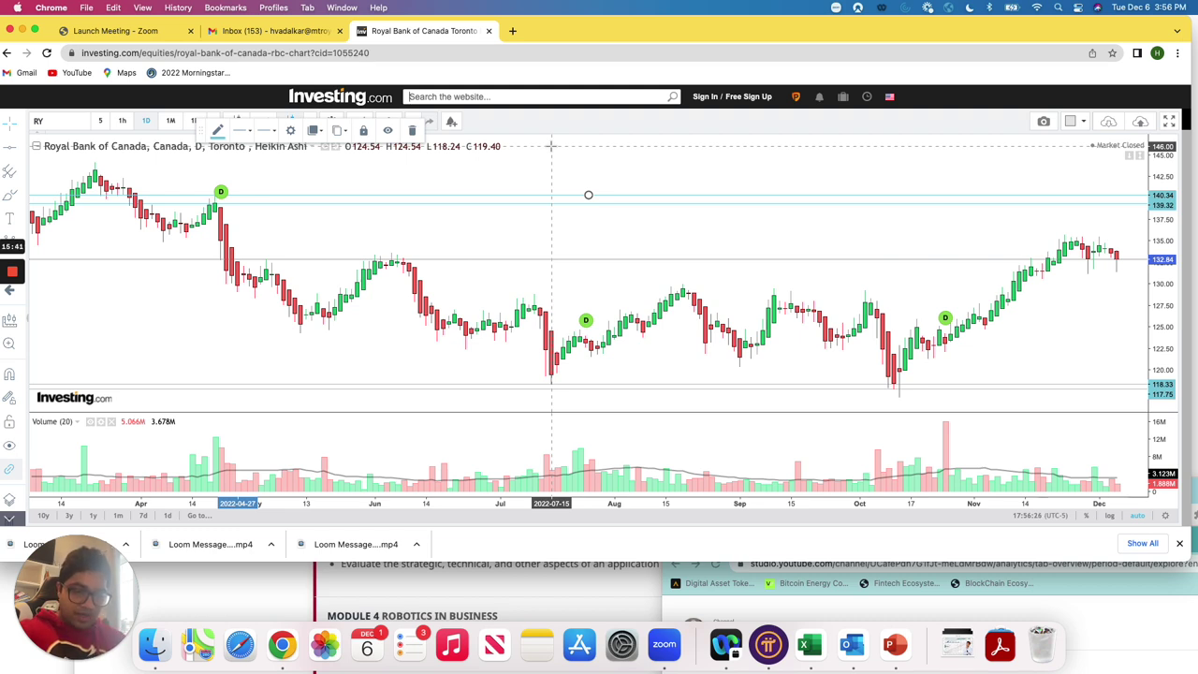
# Search the site for 'shopif' and open the Shopify Inc (SHOP) Toronto listing.
pyautogui.write('Fortis')
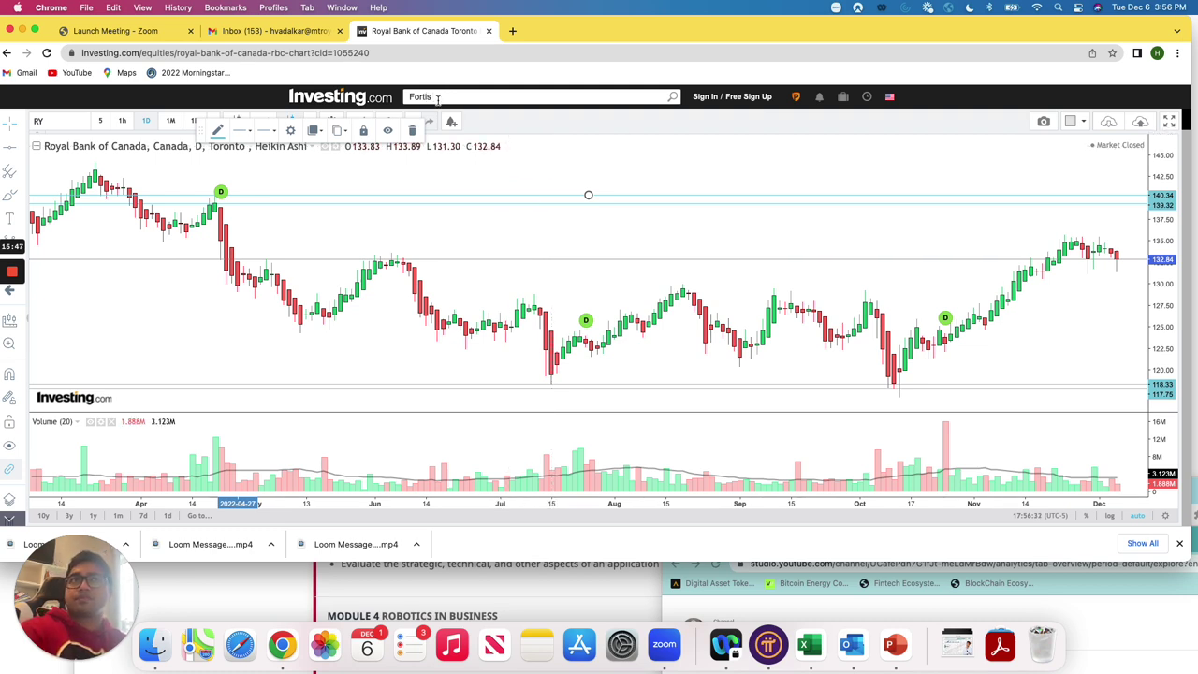
pyautogui.press('BackSpace')
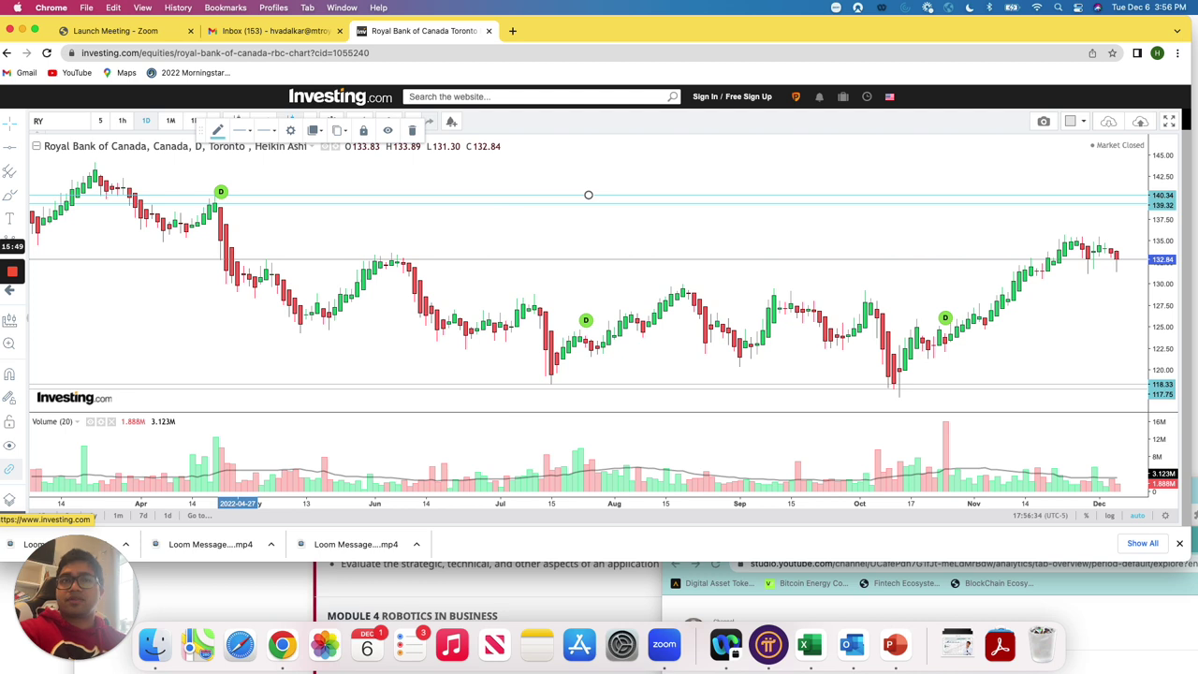
pyautogui.write('td')
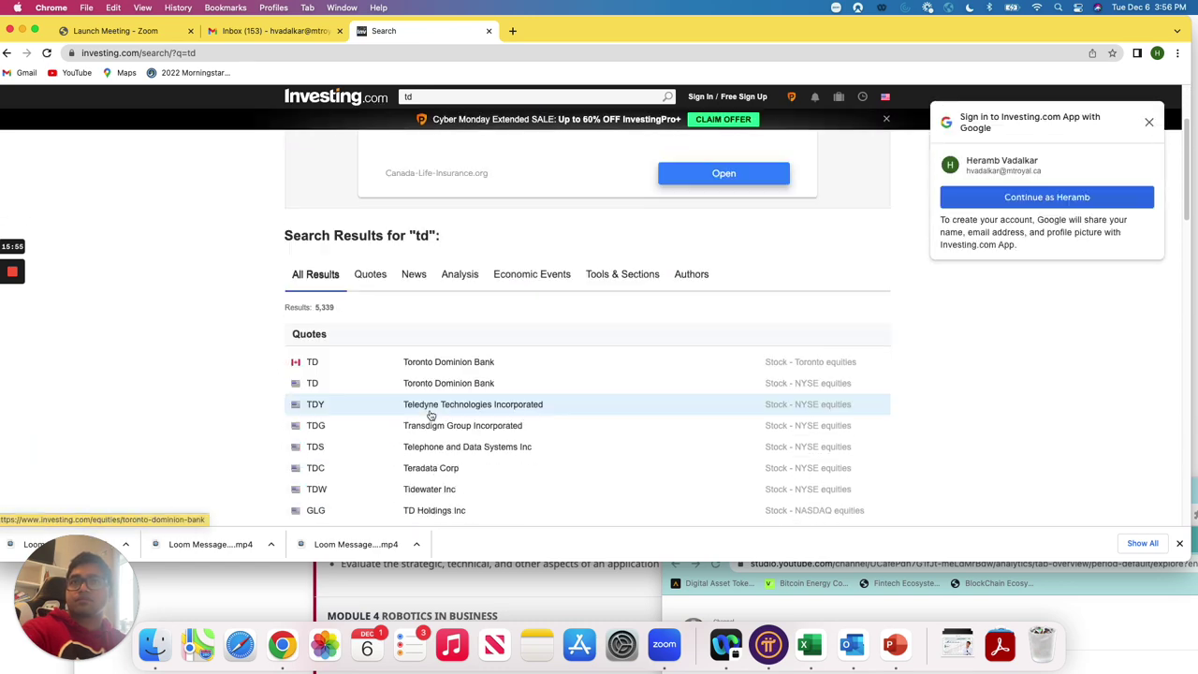
pyautogui.scroll(-3, 383, 321)
pyautogui.click(438, 97)
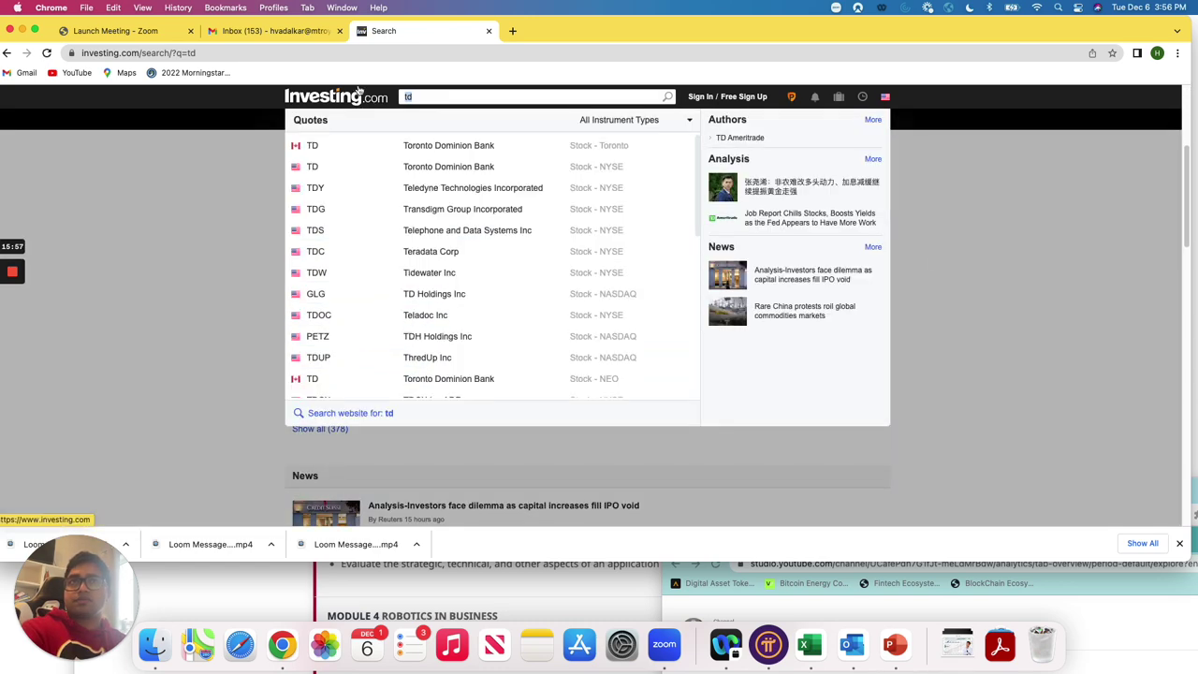
pyautogui.press('BackSpace')
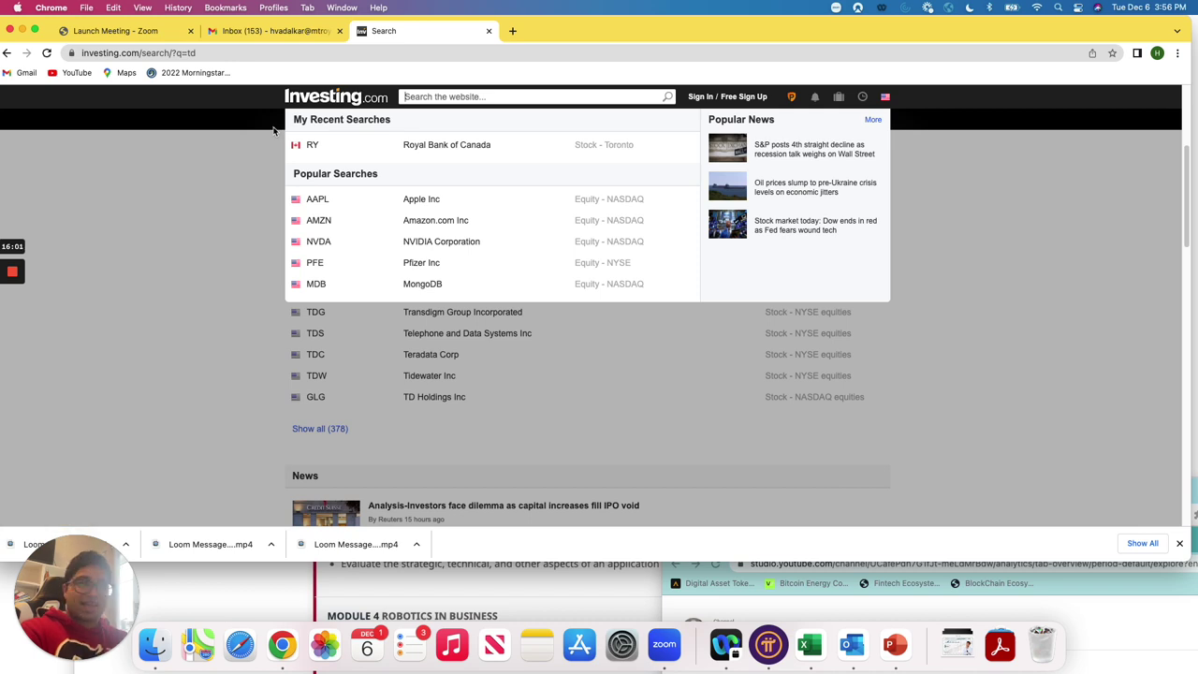
pyautogui.write('shopif')
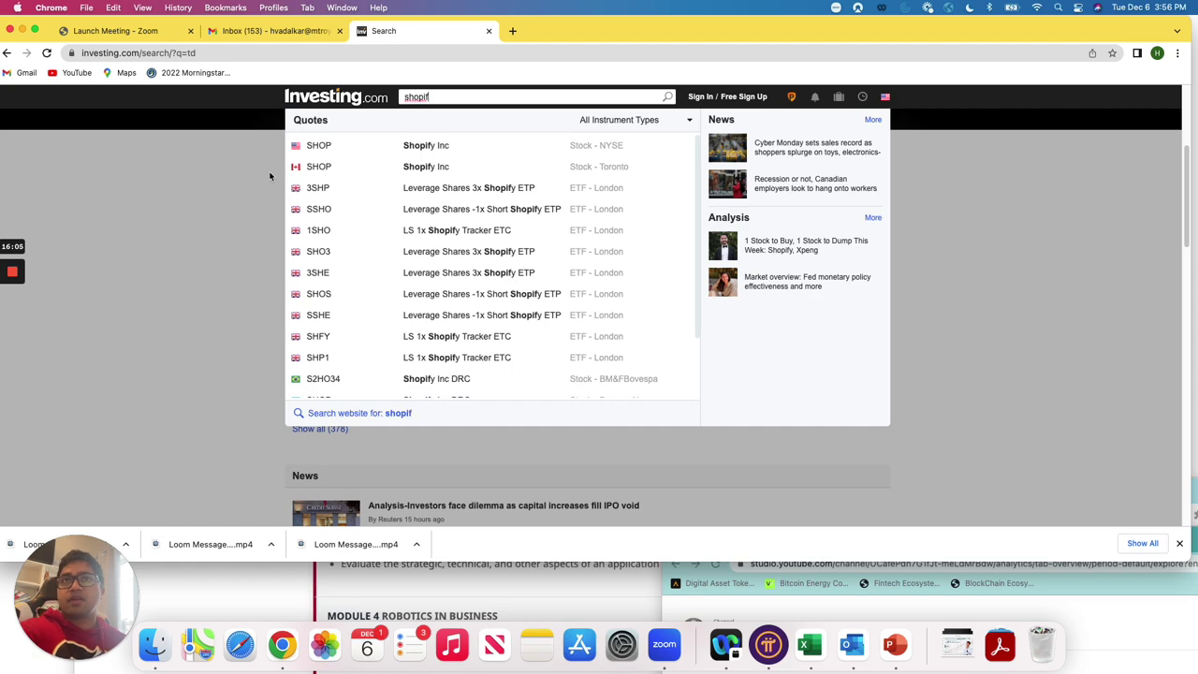
pyautogui.click(415, 166)
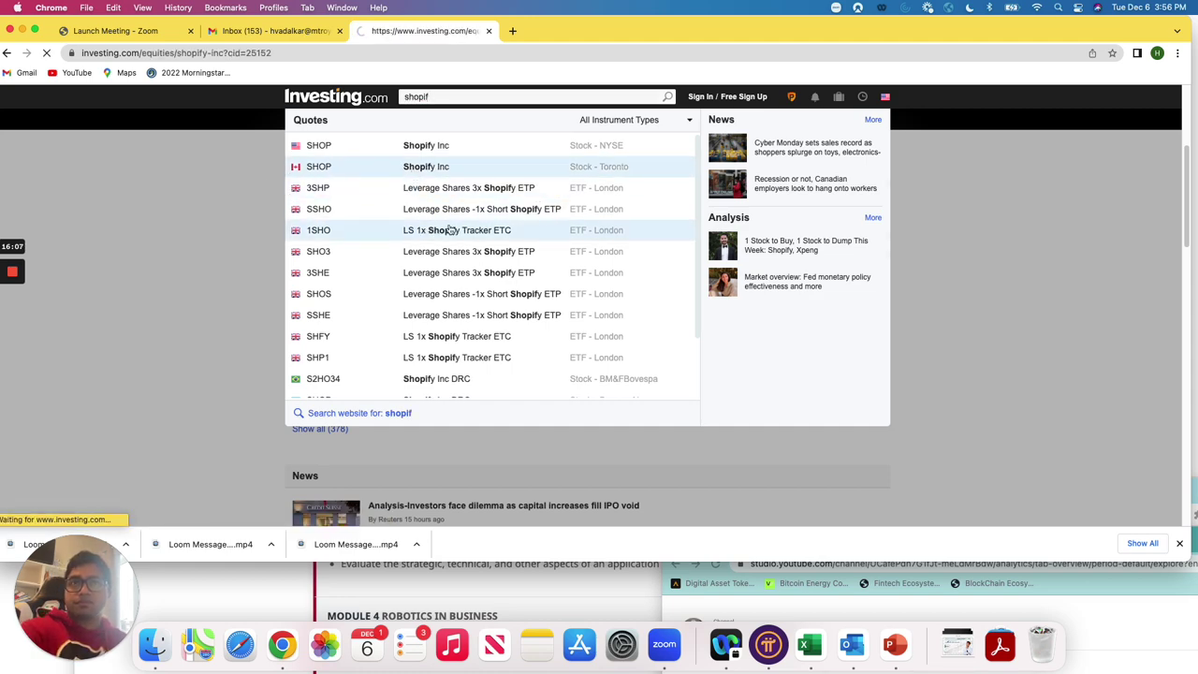
# Open Shopify's chart in full screen as daily candlesticks spanning mid-2020 to late 2022.
pyautogui.scroll(-4, 473, 350)
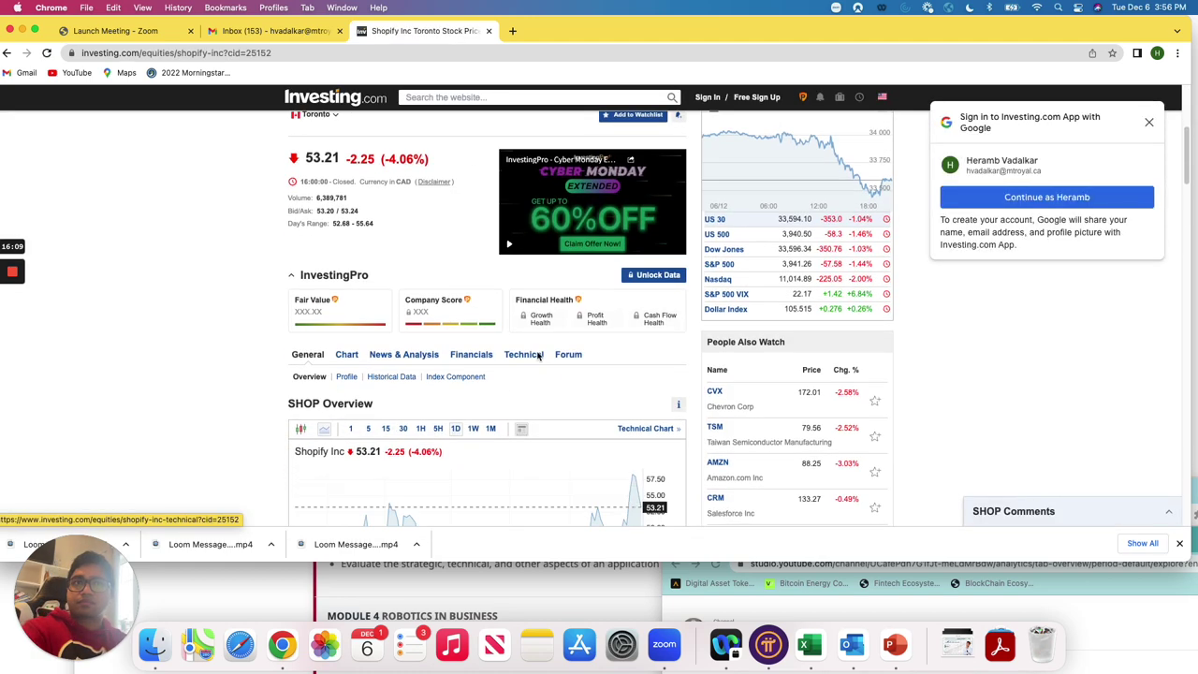
pyautogui.click(645, 380)
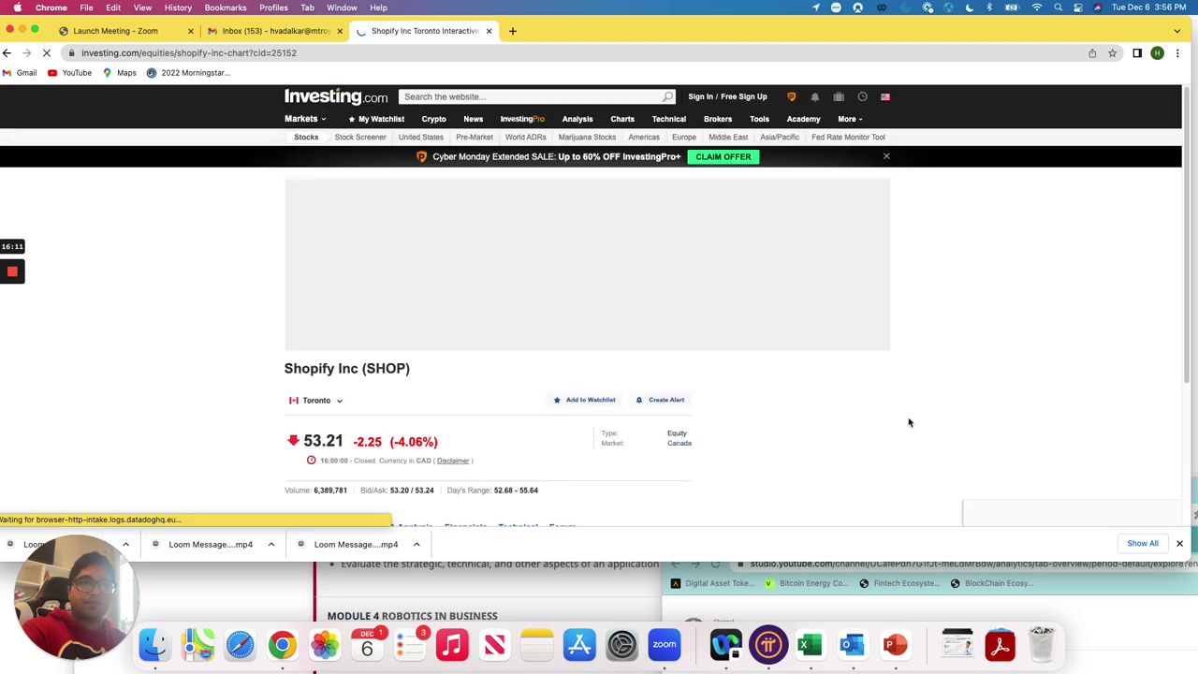
pyautogui.scroll(-3, 776, 413)
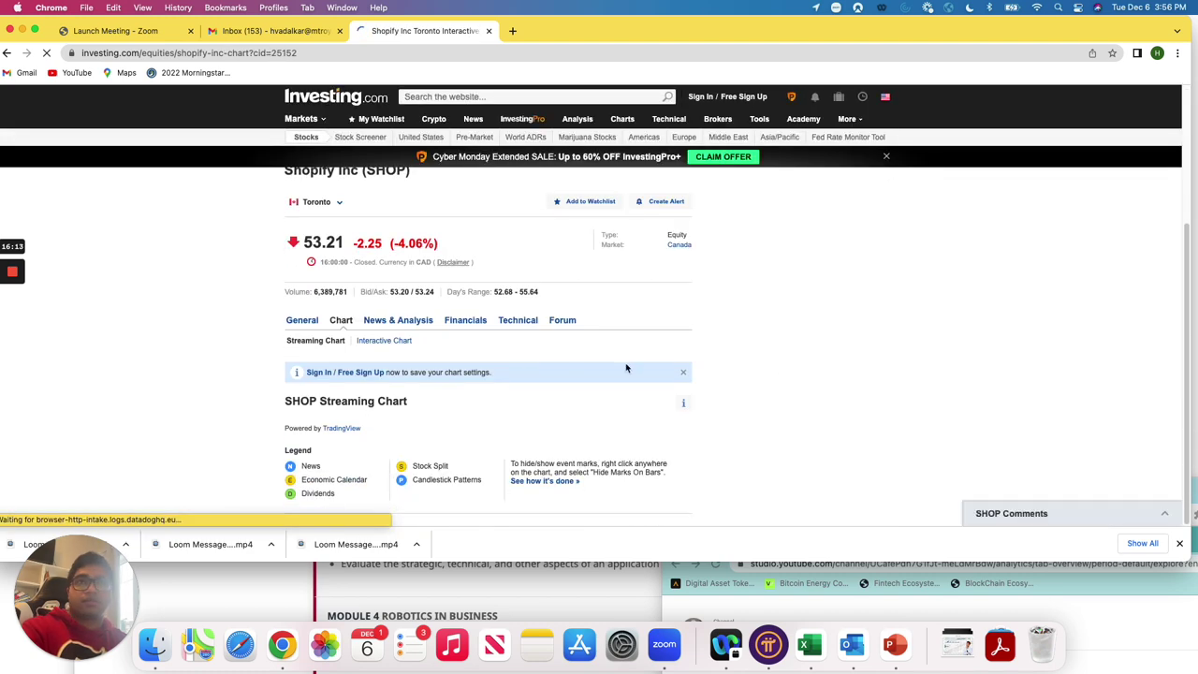
pyautogui.scroll(-2, 599, 337)
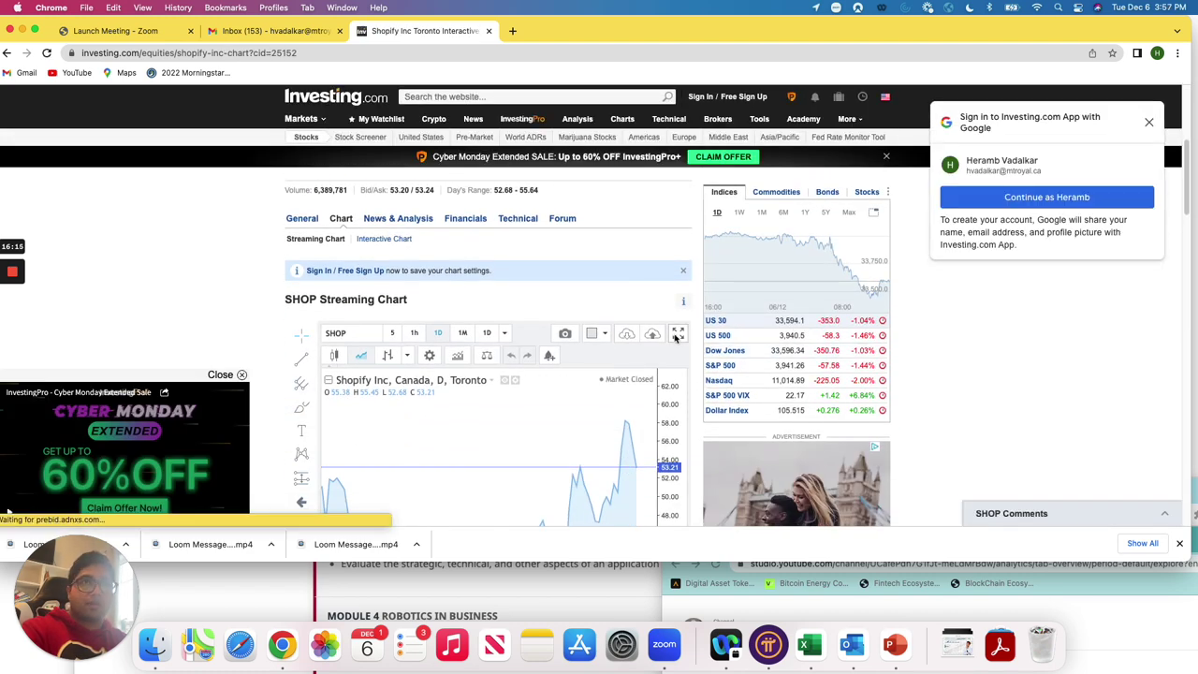
pyautogui.click(678, 334)
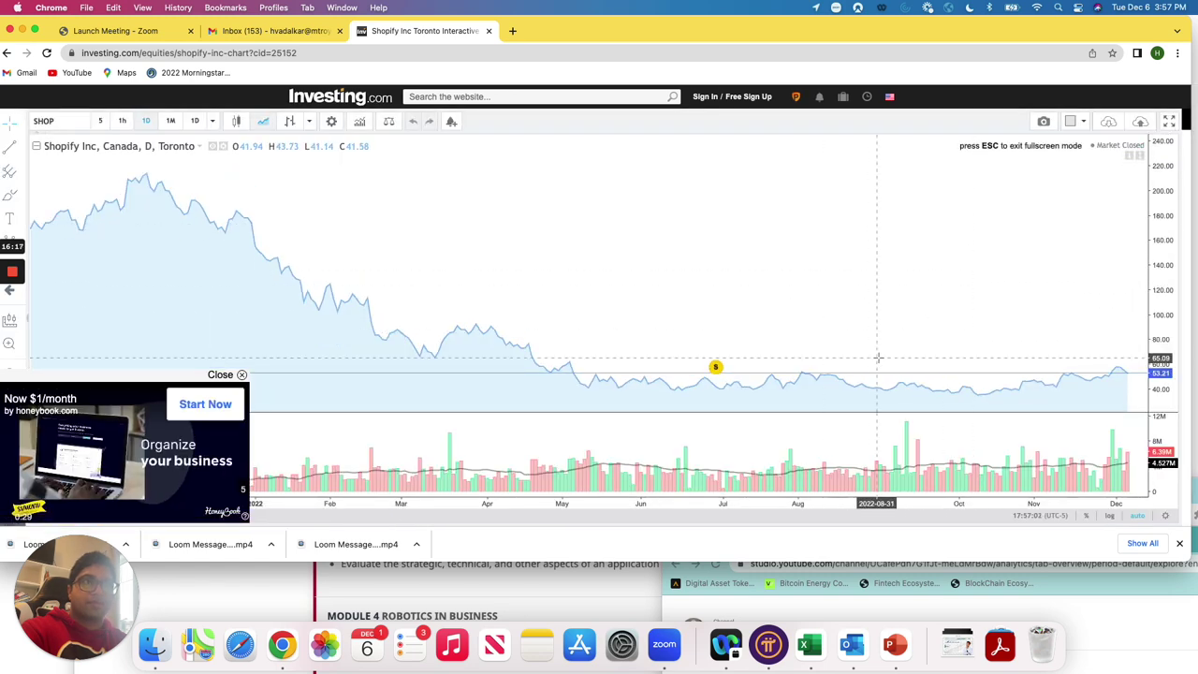
pyautogui.scroll(-5, 879, 357)
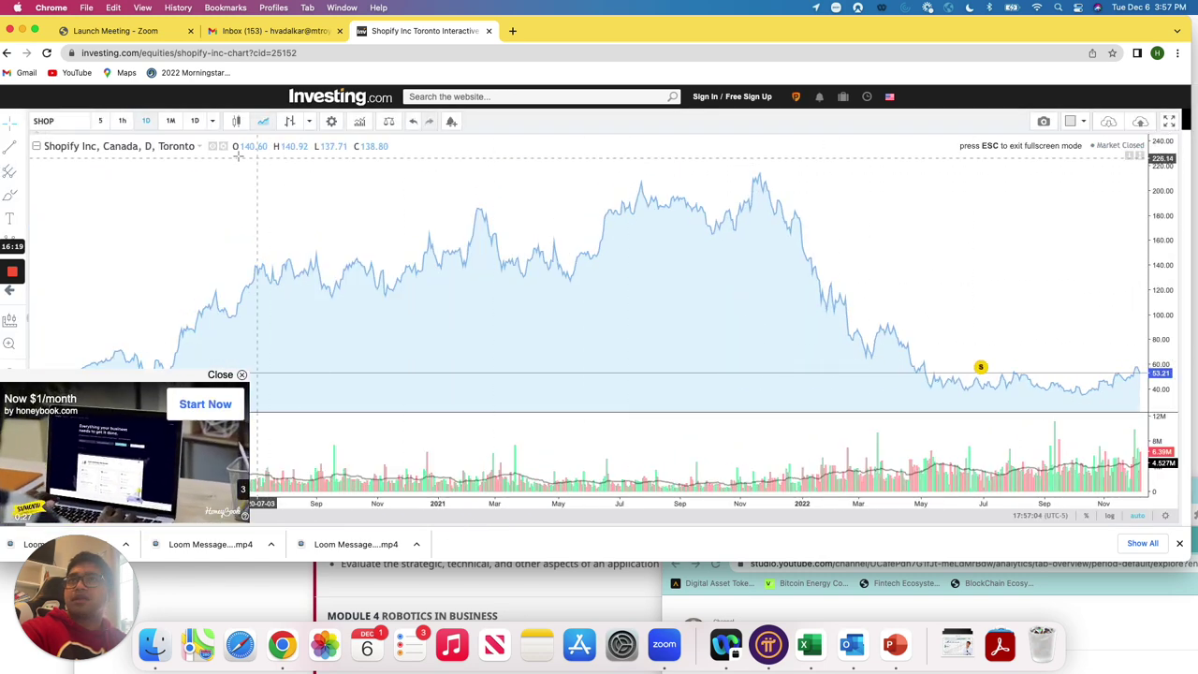
pyautogui.click(237, 121)
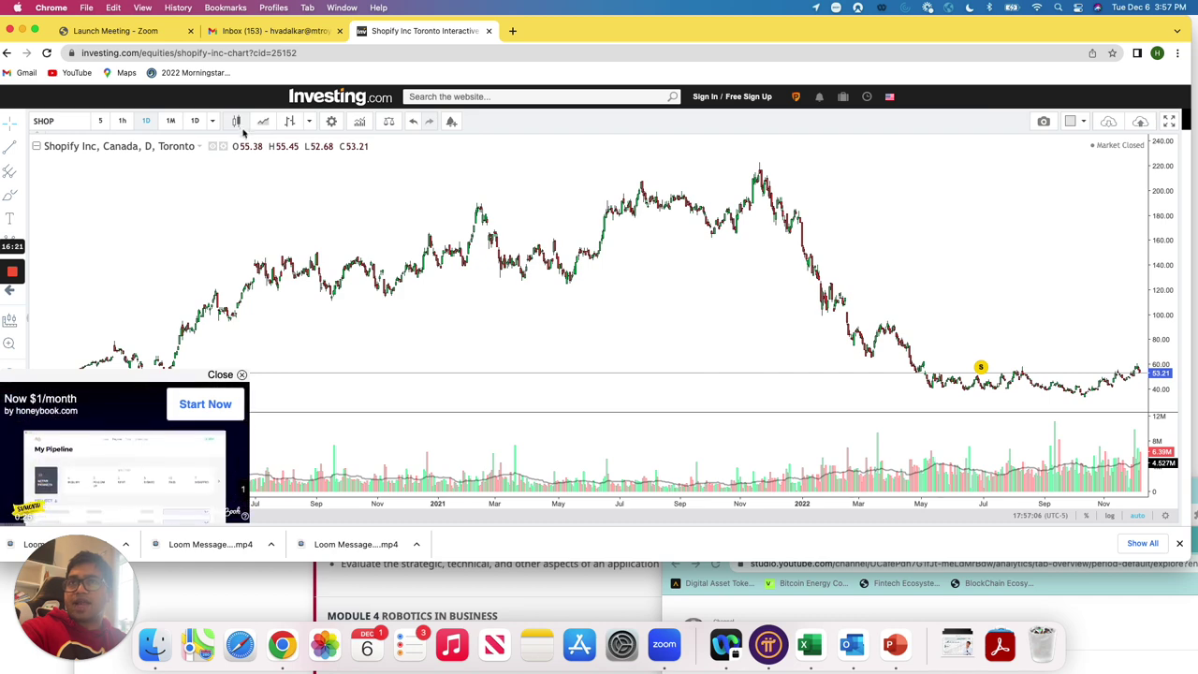
pyautogui.click(238, 122)
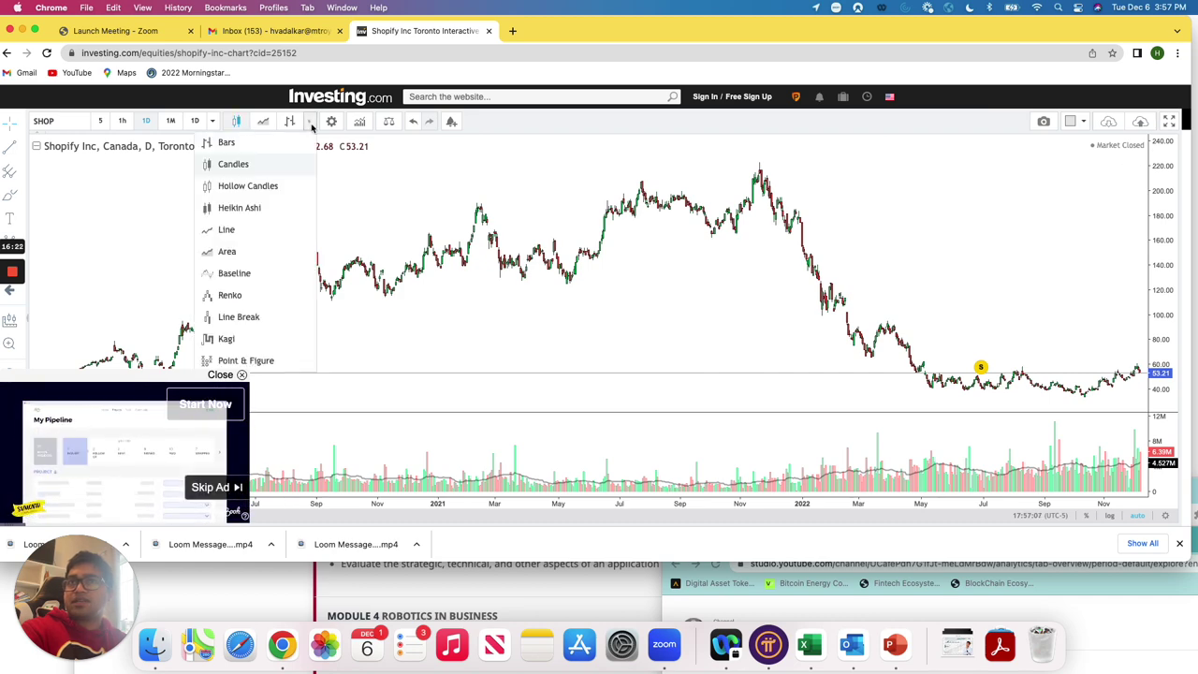
# Redraw the Shopify chart as Heikin Ashi candles, panned to leave space on the right.
pyautogui.click(287, 211)
pyautogui.scroll(3, 736, 321)
pyautogui.scroll(2, 729, 314)
pyautogui.scroll(-3, 728, 314)
pyautogui.scroll(-3, 726, 313)
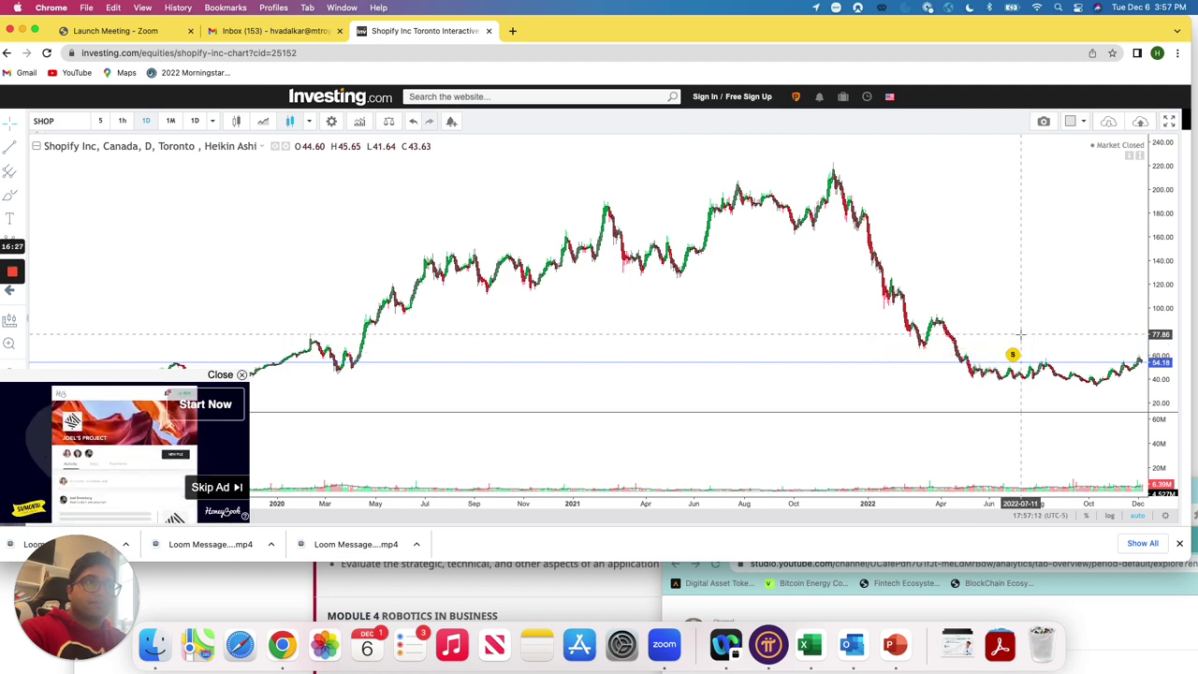
pyautogui.scroll(-2, 1021, 334)
pyautogui.moveTo(1007, 339); pyautogui.dragTo(763, 319)
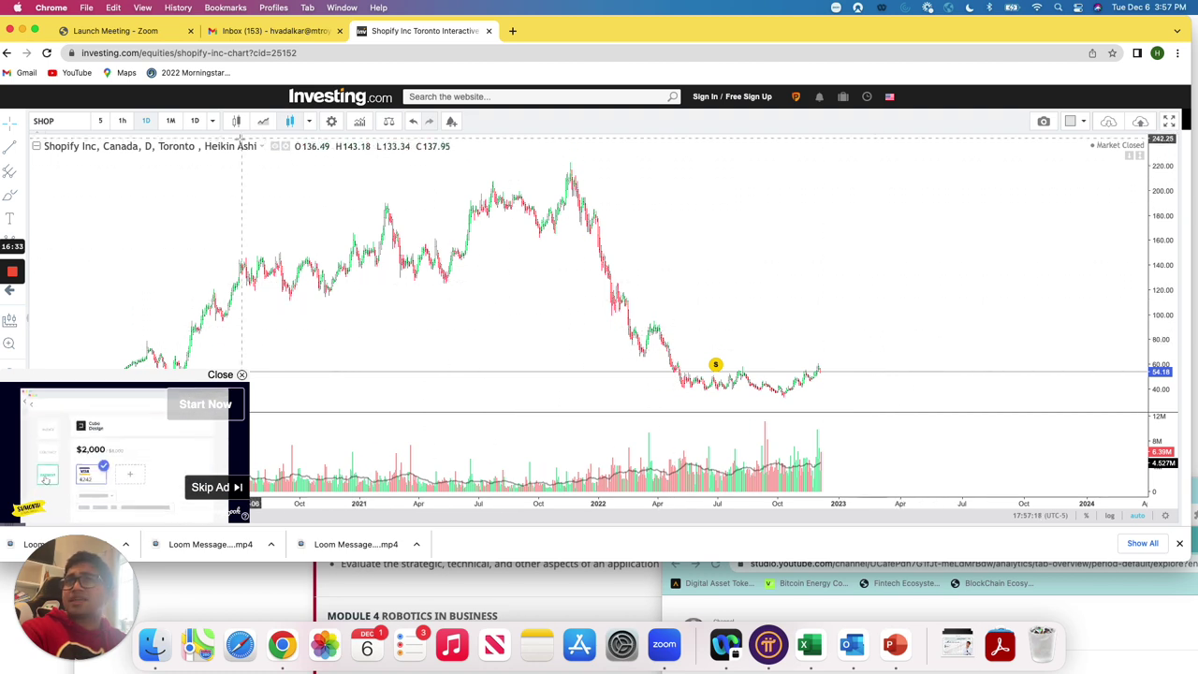
pyautogui.click(212, 122)
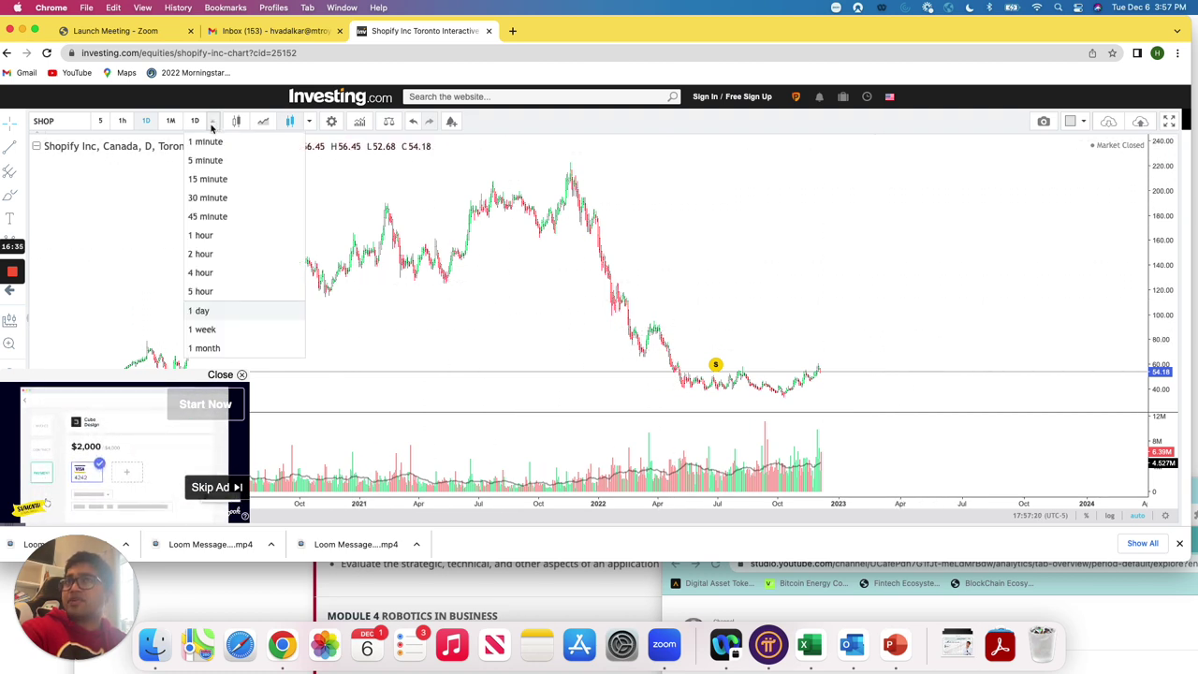
# Switch the Shopify Heikin Ashi chart to 1-week candles, zoomed to roughly 2021–2023.
pyautogui.click(203, 329)
pyautogui.scroll(5, 888, 345)
pyautogui.scroll(3, 500, 290)
pyautogui.scroll(4, 666, 306)
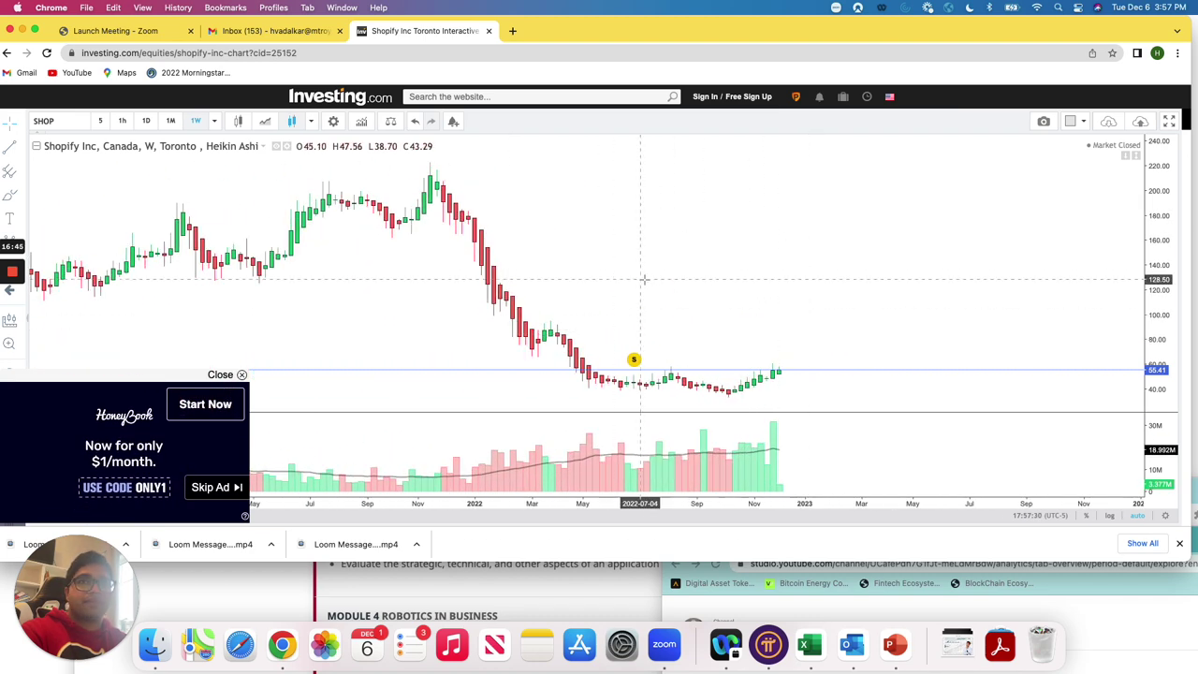
pyautogui.moveTo(642, 279); pyautogui.dragTo(722, 235)
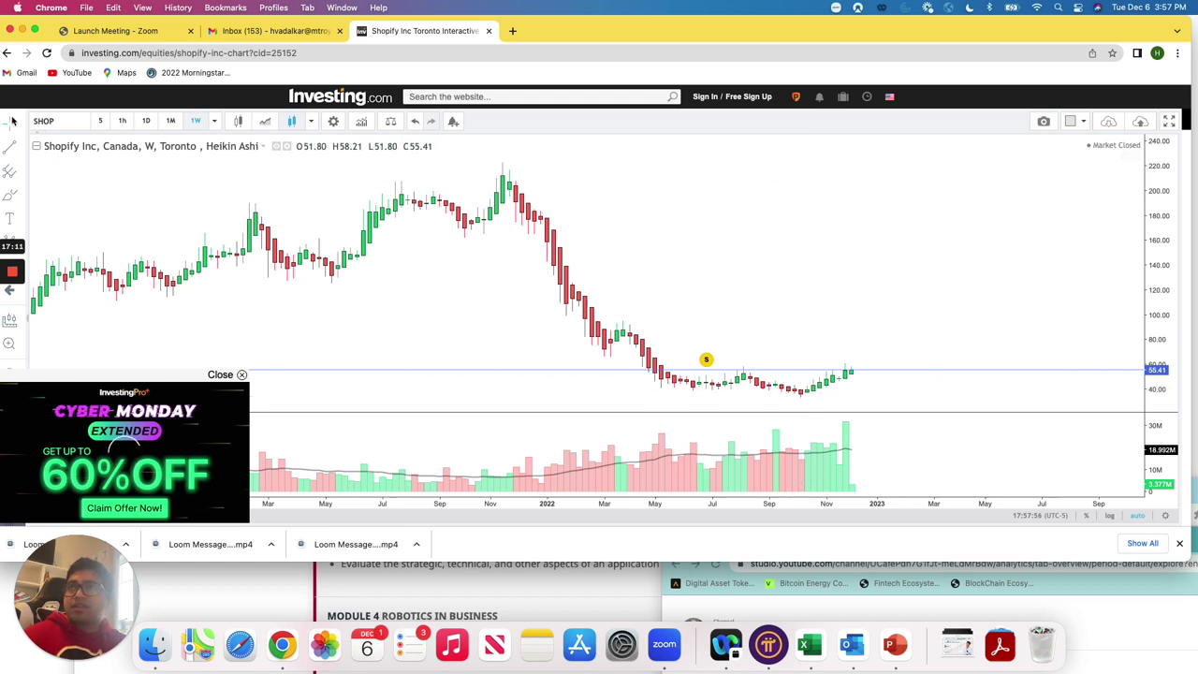
# Draw horizontal support lines near 35.89 and 32.87 just below Shopify's 2022 lows.
pyautogui.click(18, 147)
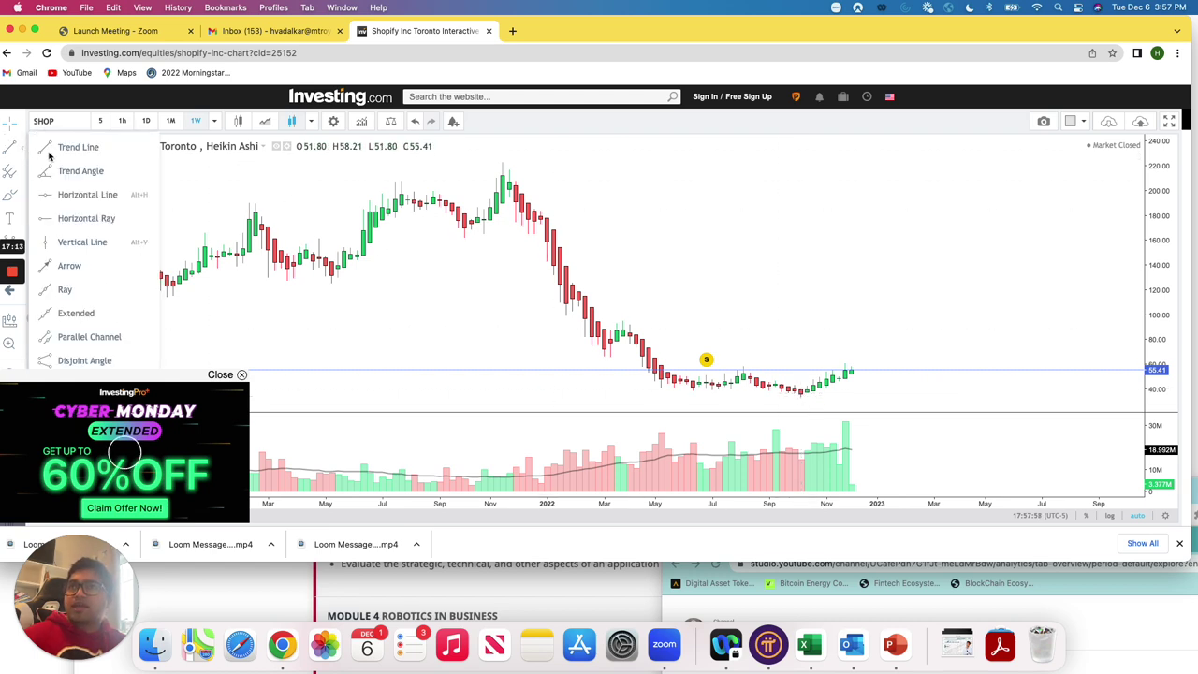
pyautogui.click(96, 194)
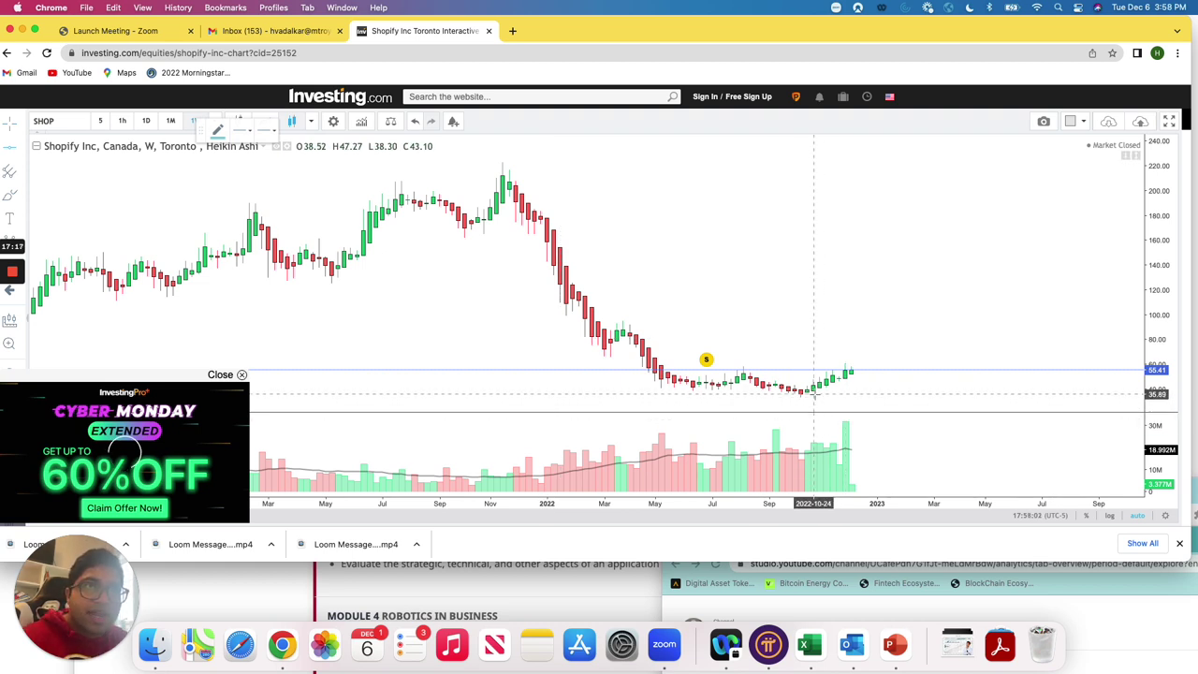
pyautogui.click(814, 394)
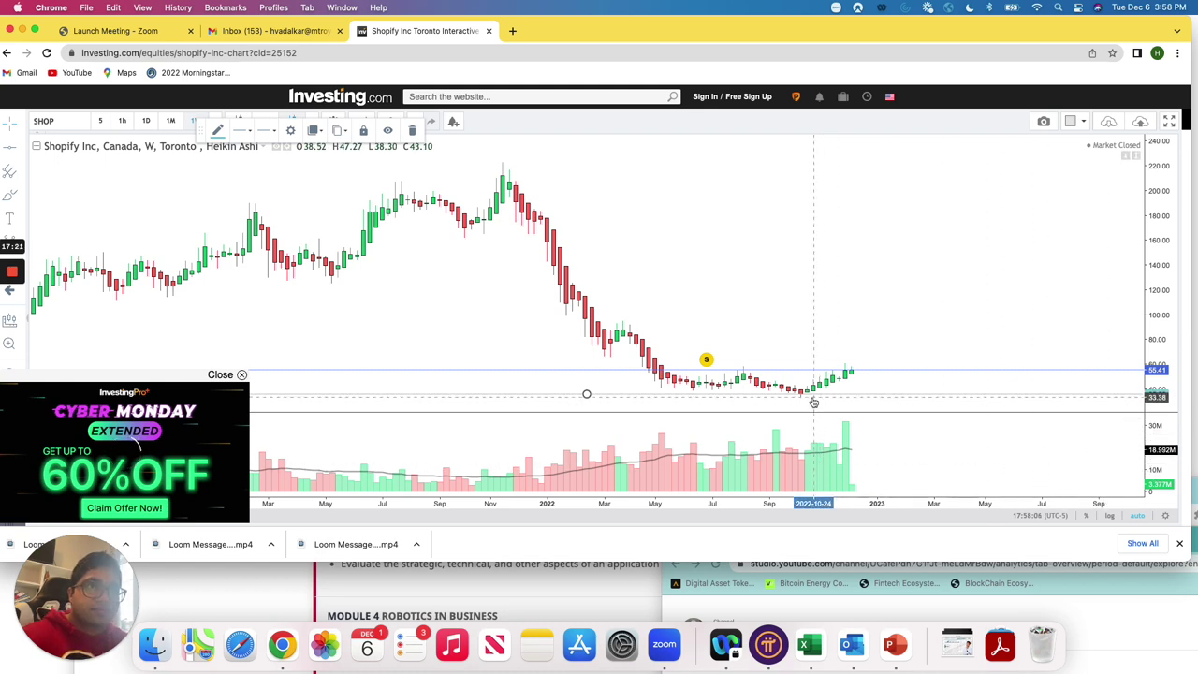
pyautogui.click(13, 149)
pyautogui.click(14, 151)
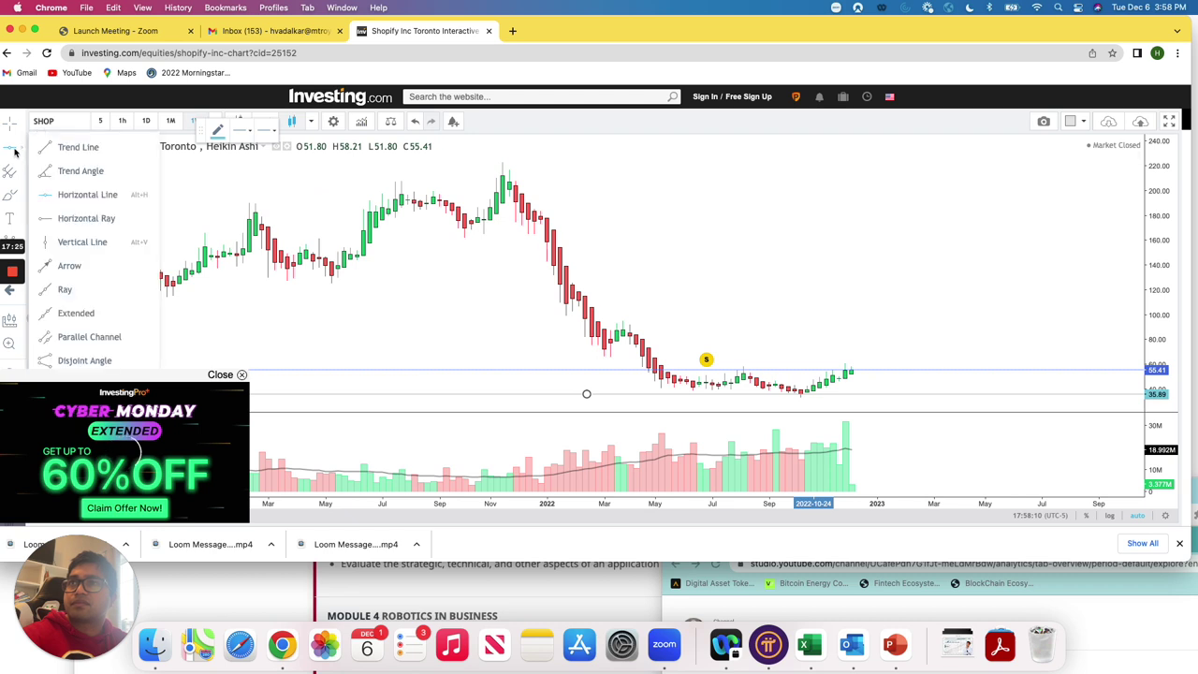
pyautogui.click(89, 195)
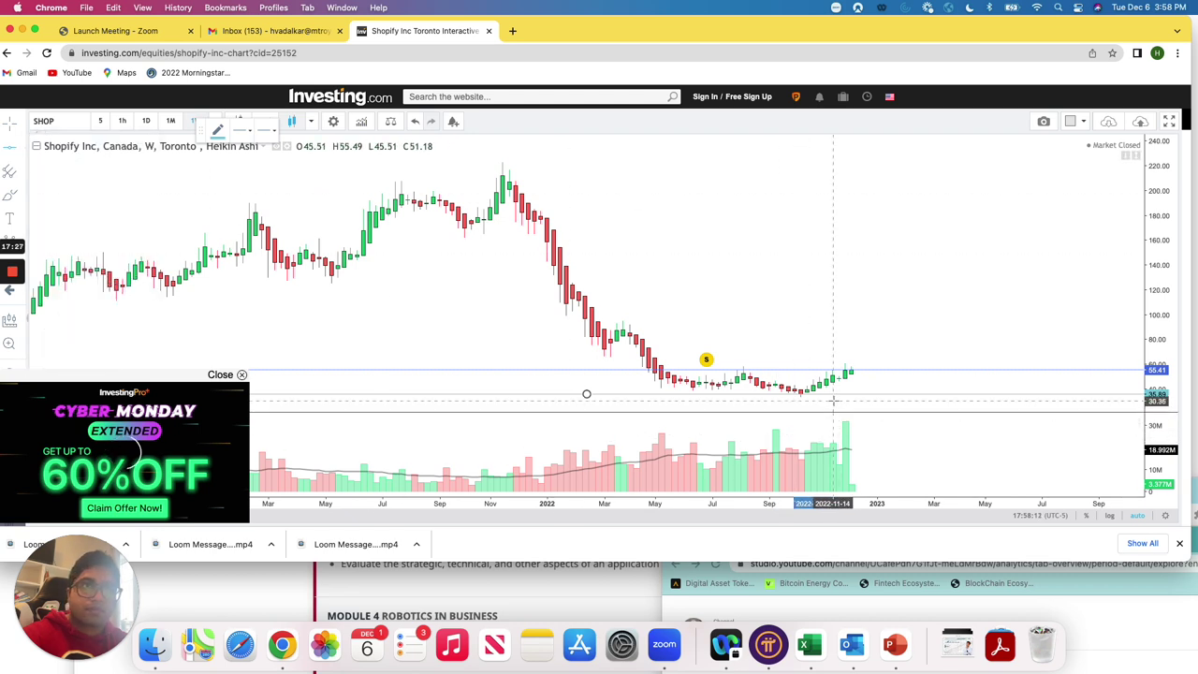
pyautogui.click(833, 397)
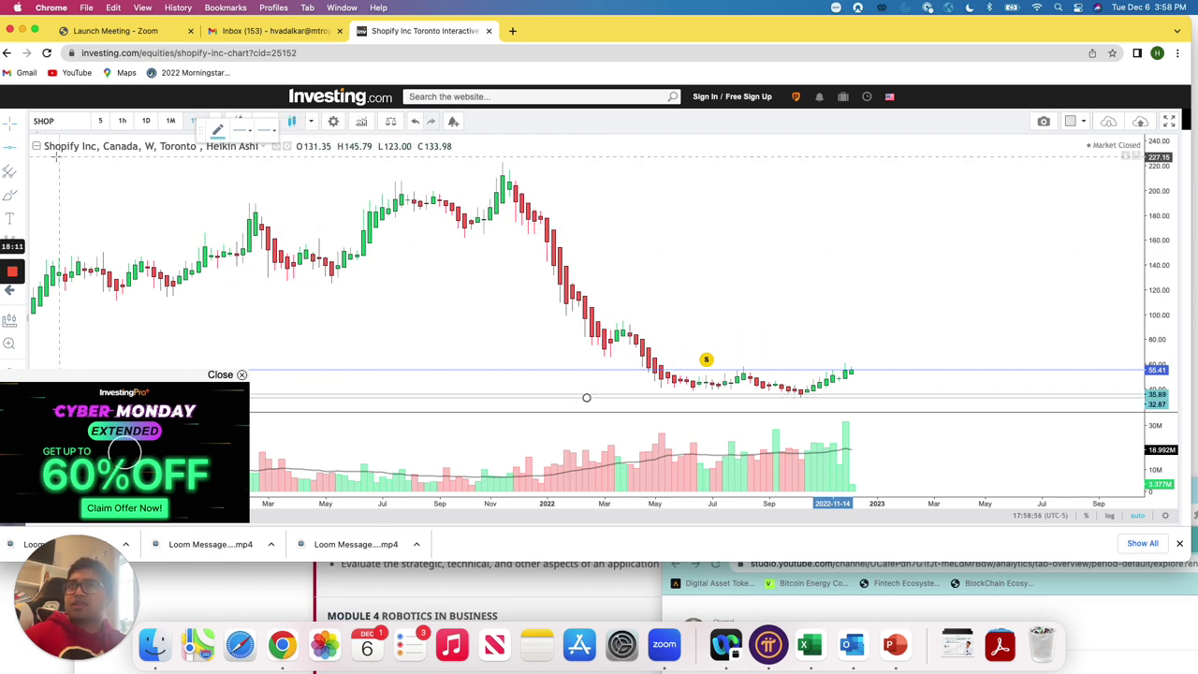
# Draw horizontal resistance lines at about 87.73 and 94.78 on the Shopify weekly chart.
pyautogui.click(22, 150)
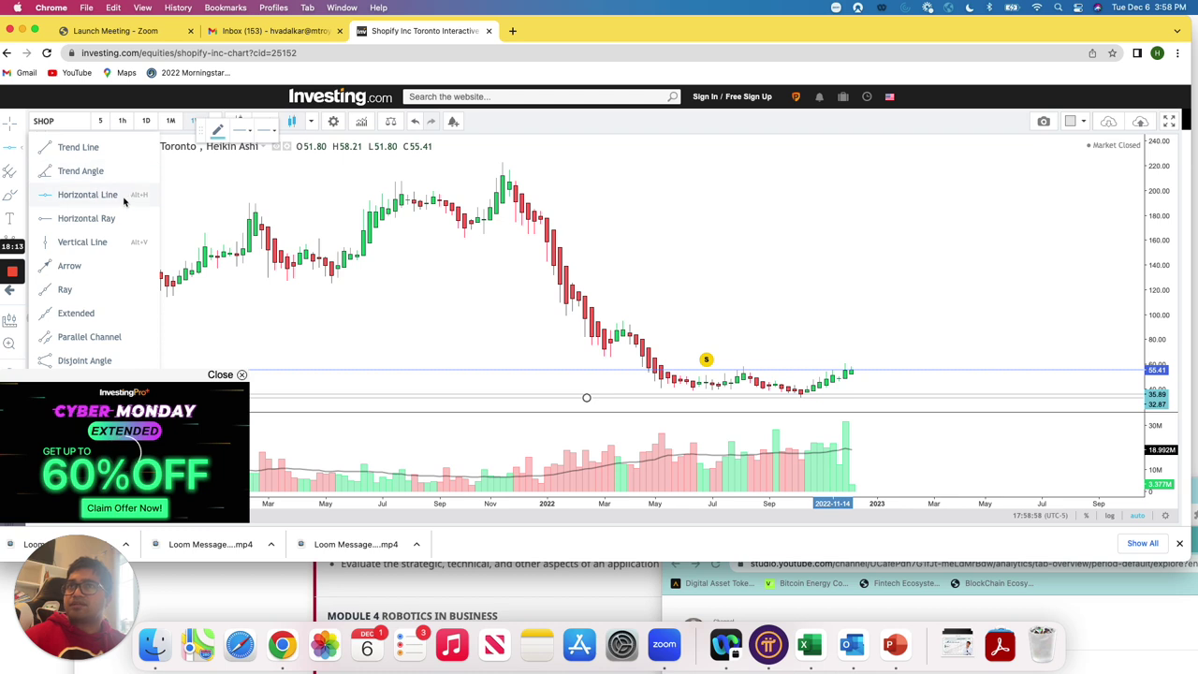
pyautogui.click(124, 198)
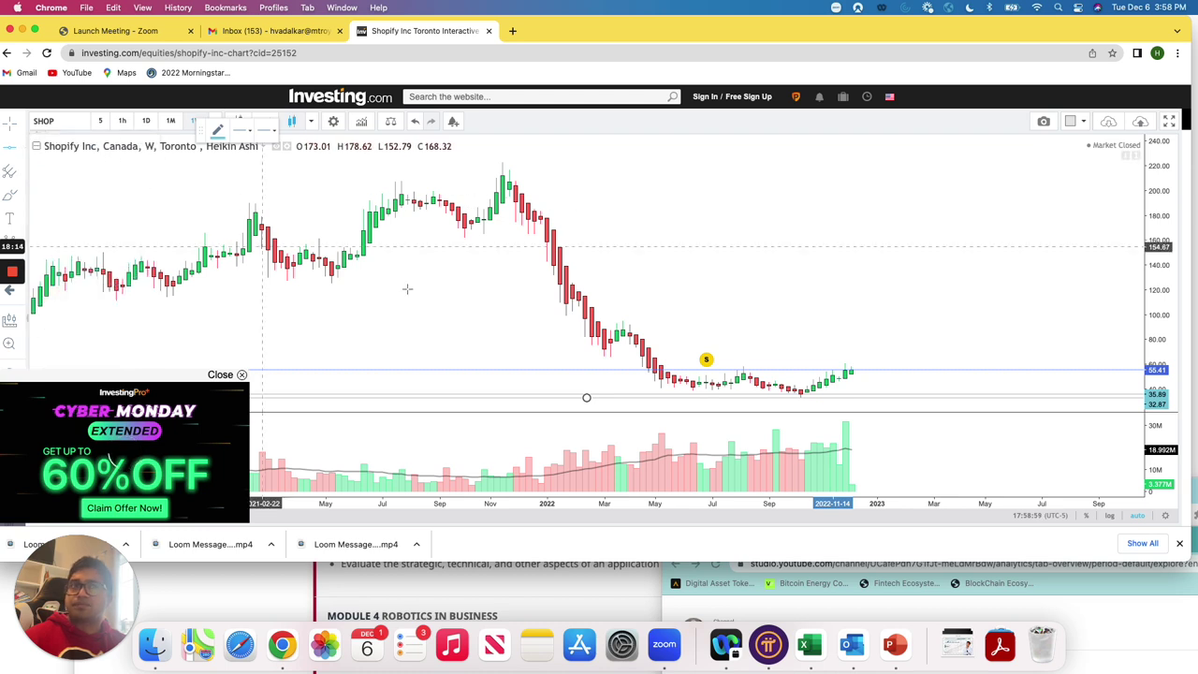
pyautogui.click(649, 329)
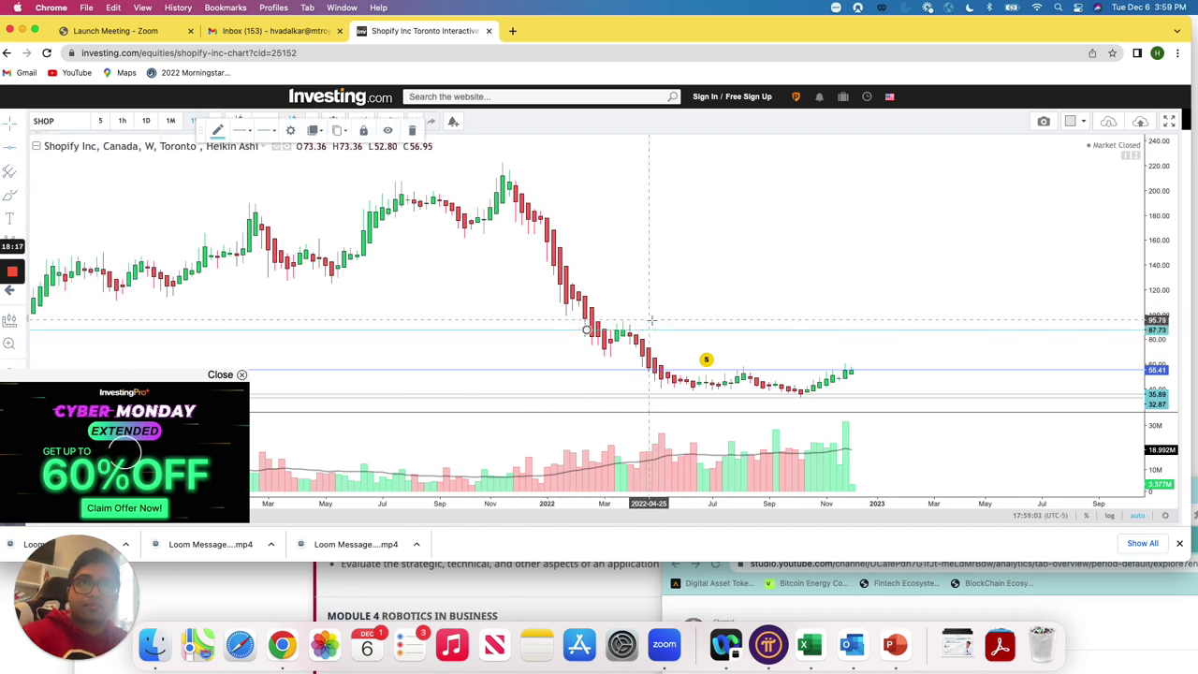
pyautogui.click(22, 147)
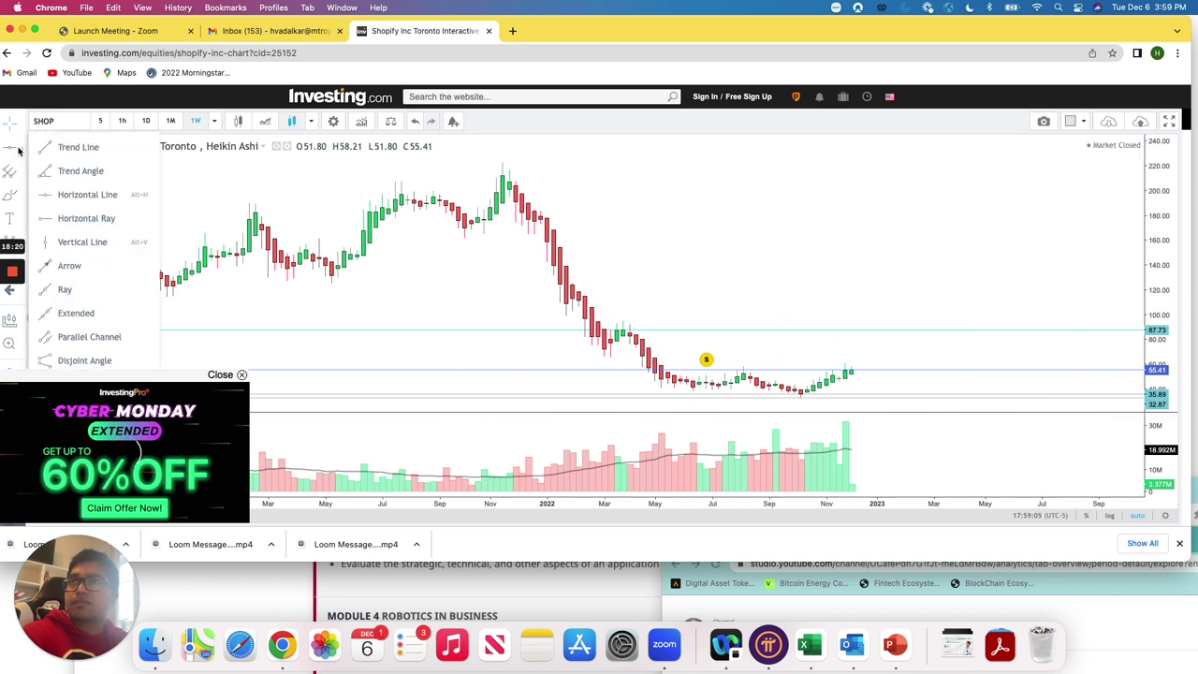
pyautogui.click(87, 194)
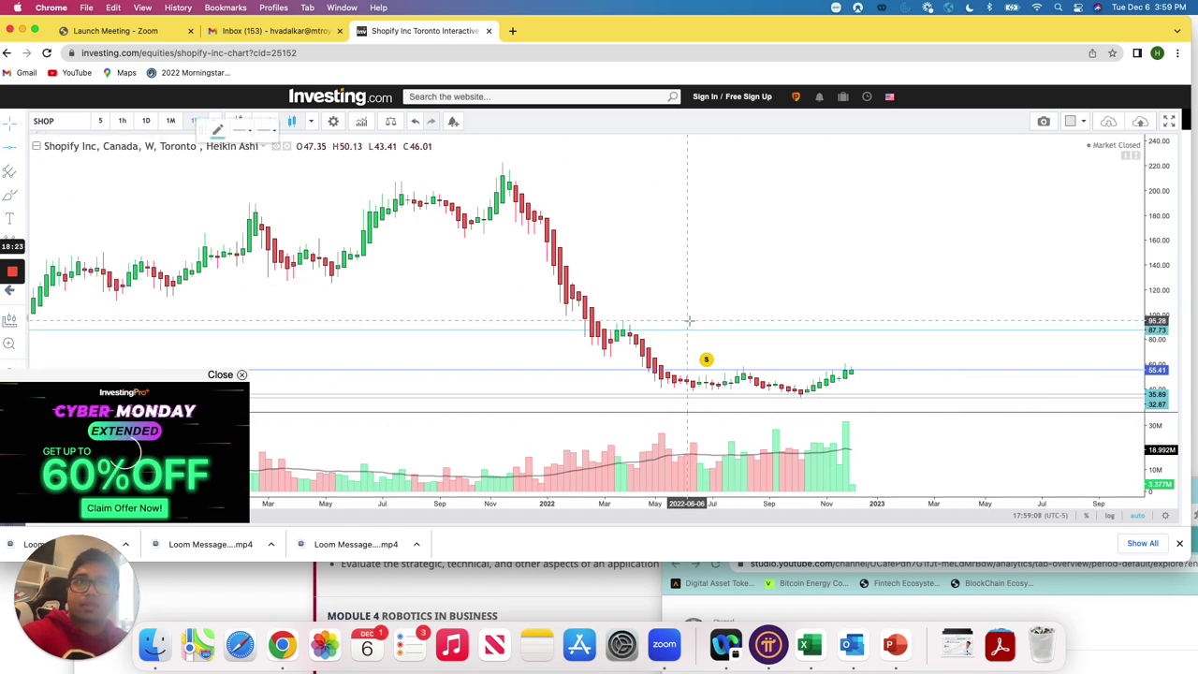
pyautogui.click(688, 321)
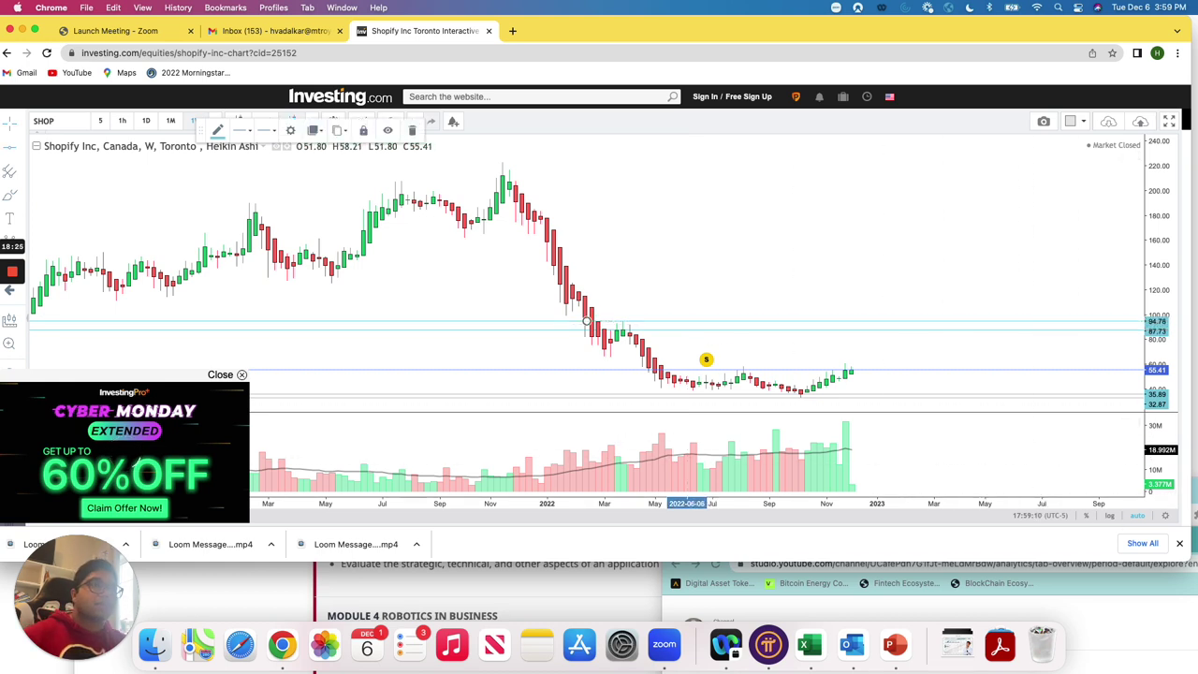